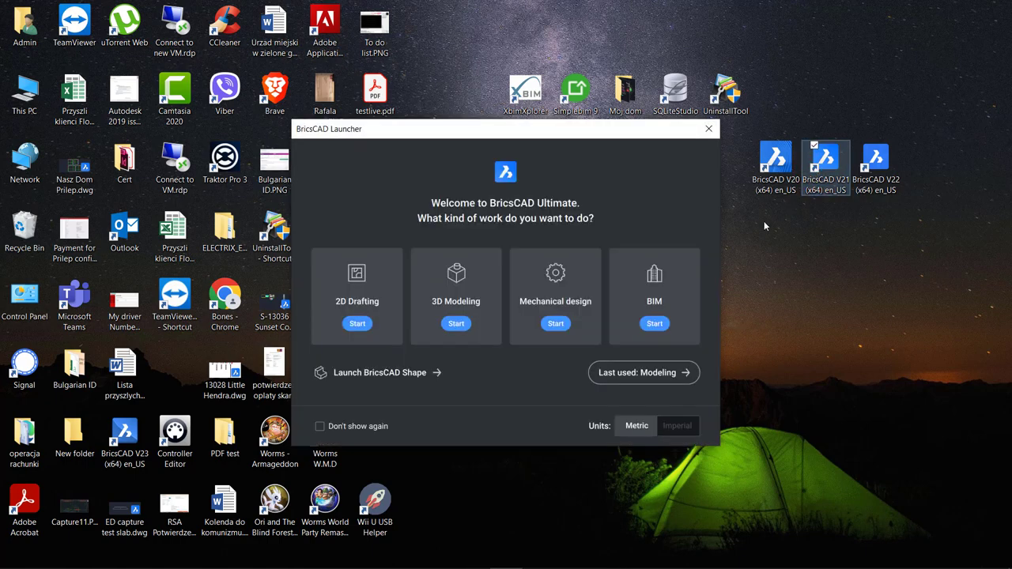
- Launch BricsCAD for 3D Modeling and start a new hollowcore bay with Add Bay HC
left_click(463, 296)
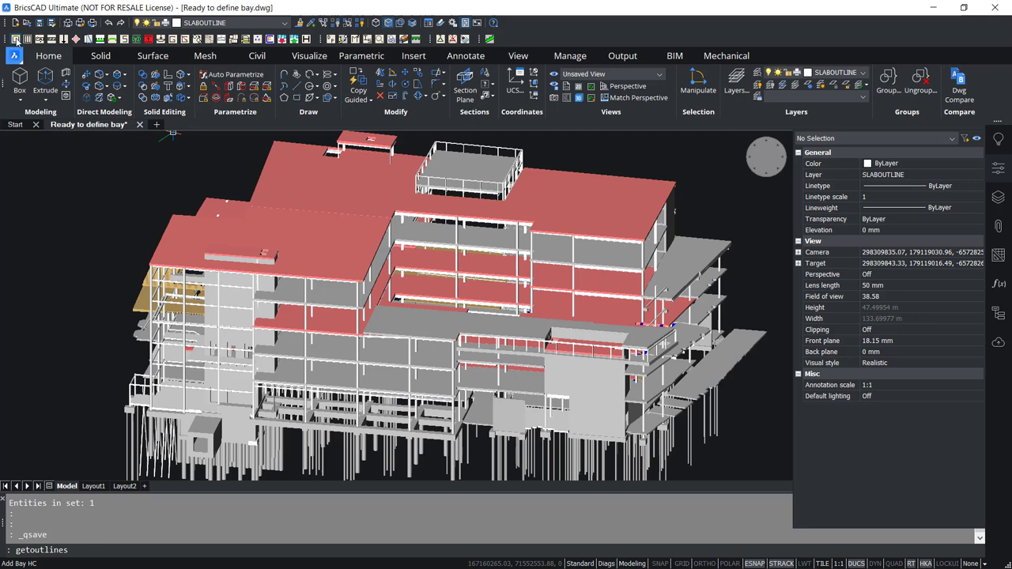
left_click(15, 40)
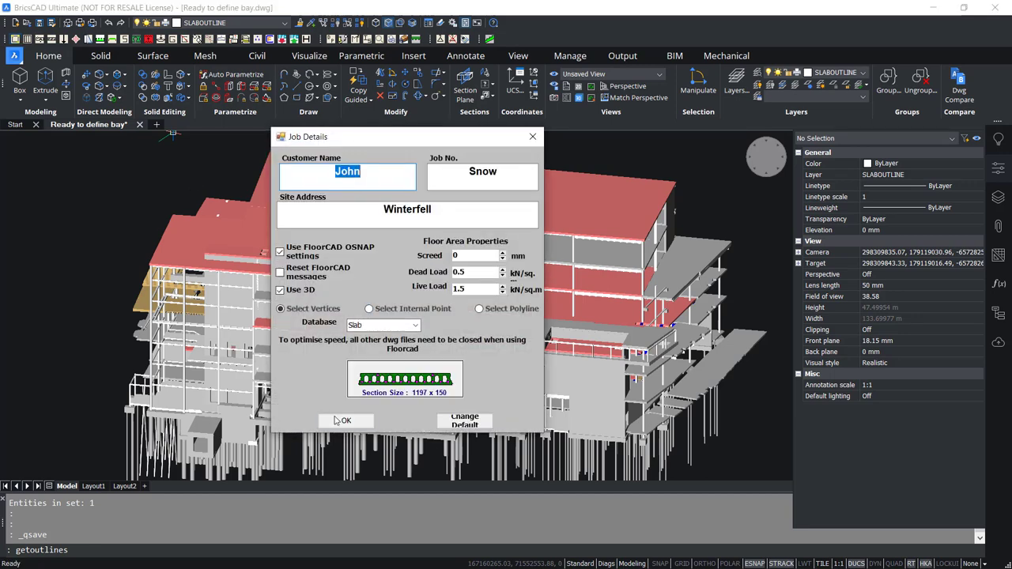
- Accept the job details and pick the bay's corner points on the balcony posts
left_click(335, 422)
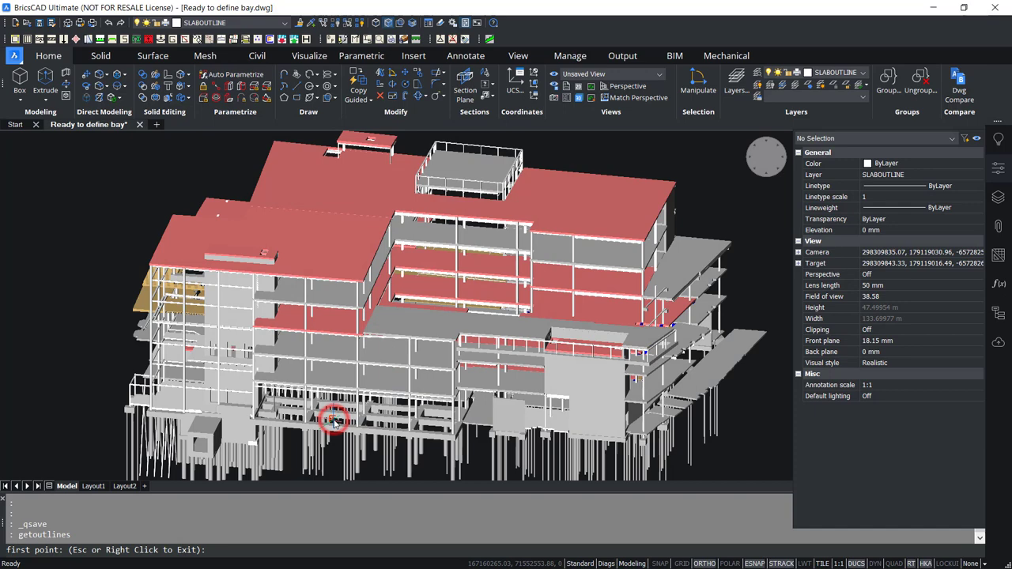
scroll(317, 419, "up", 5)
scroll(261, 420, "up", 3)
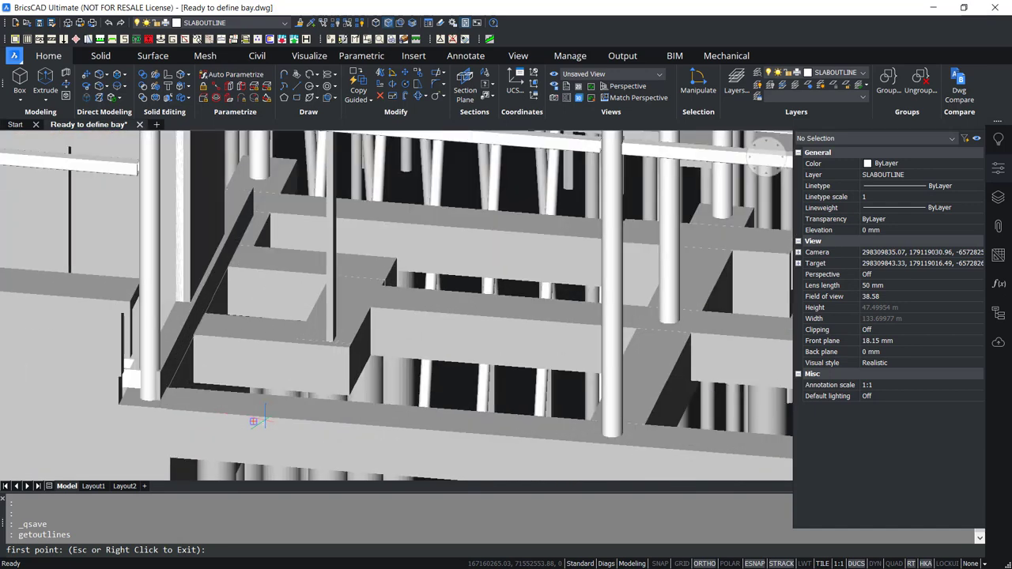
left_click(157, 406)
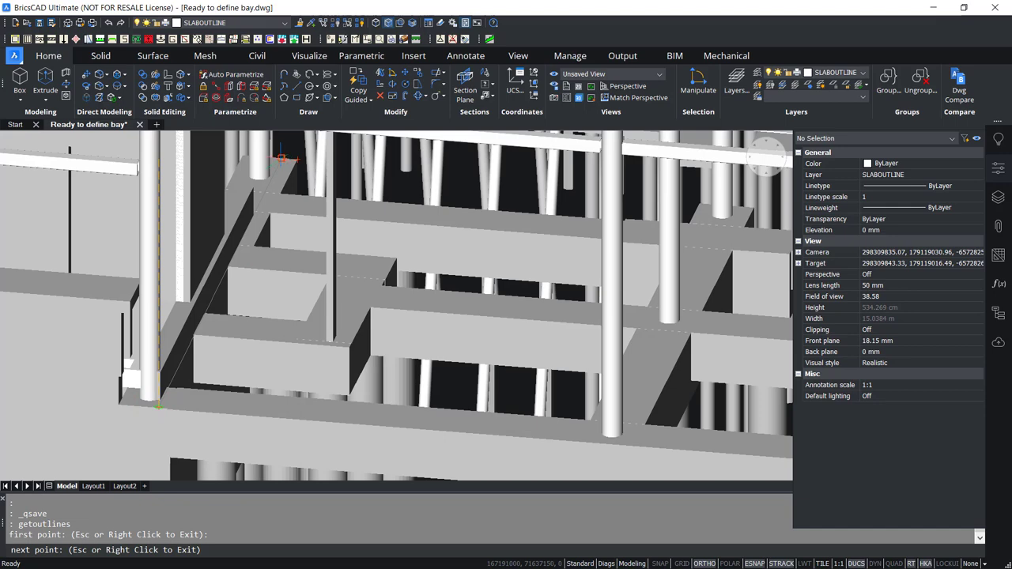
left_click(282, 159)
scroll(282, 158, "down", 2)
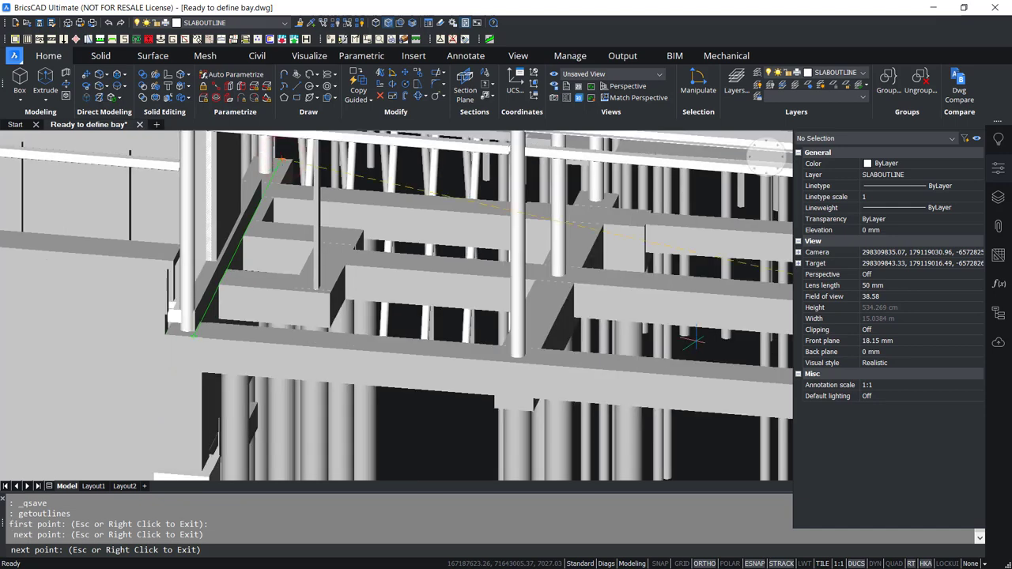
middle_click_drag(695, 340, 3, 329)
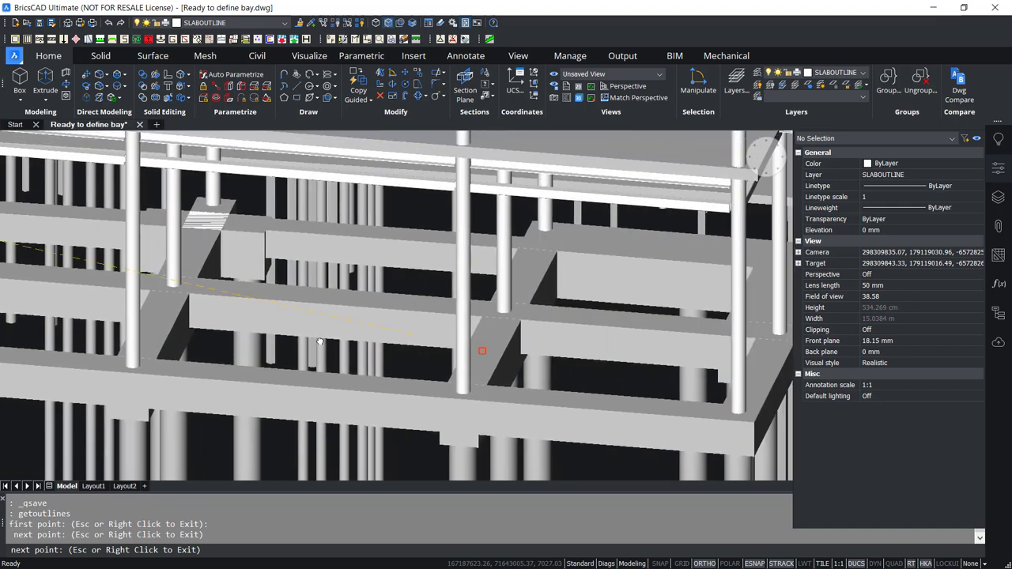
middle_click_drag(319, 341, 103, 327)
left_click(526, 237)
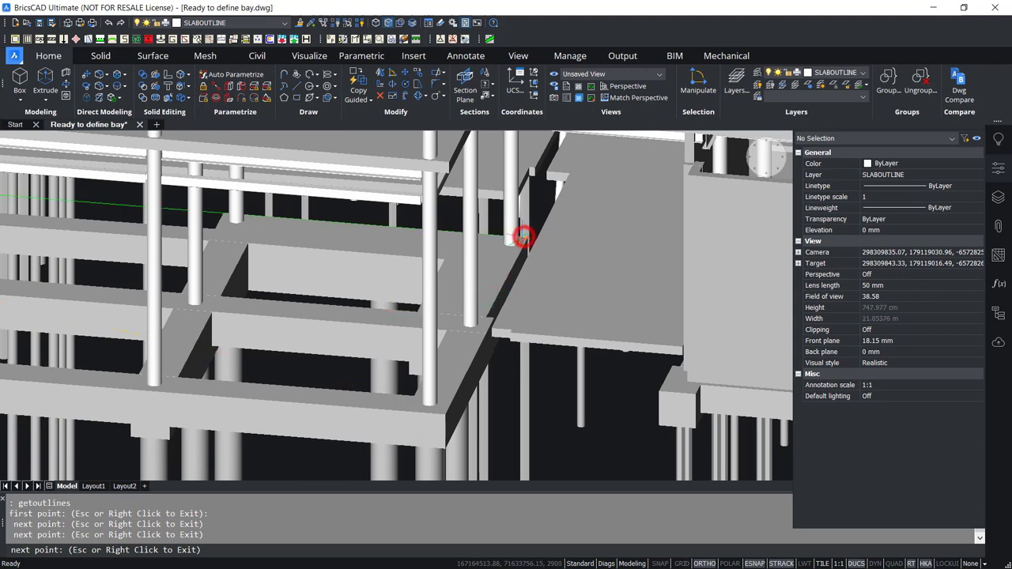
left_click(445, 416)
scroll(443, 415, "down", 5)
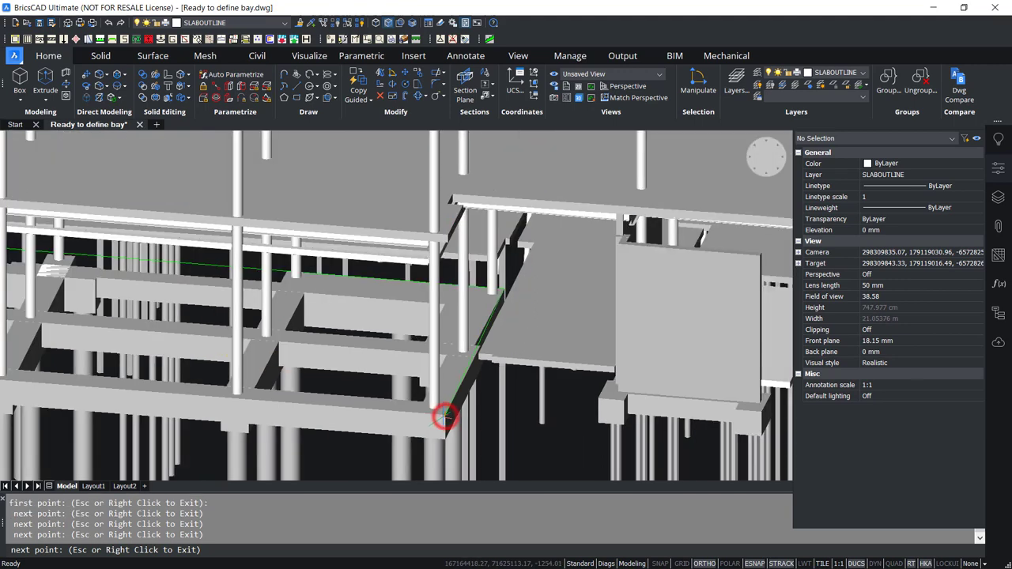
- Close the bay outline and add rectangular holes around the 13 columns at tolerance 20
type("c")
key("Return")
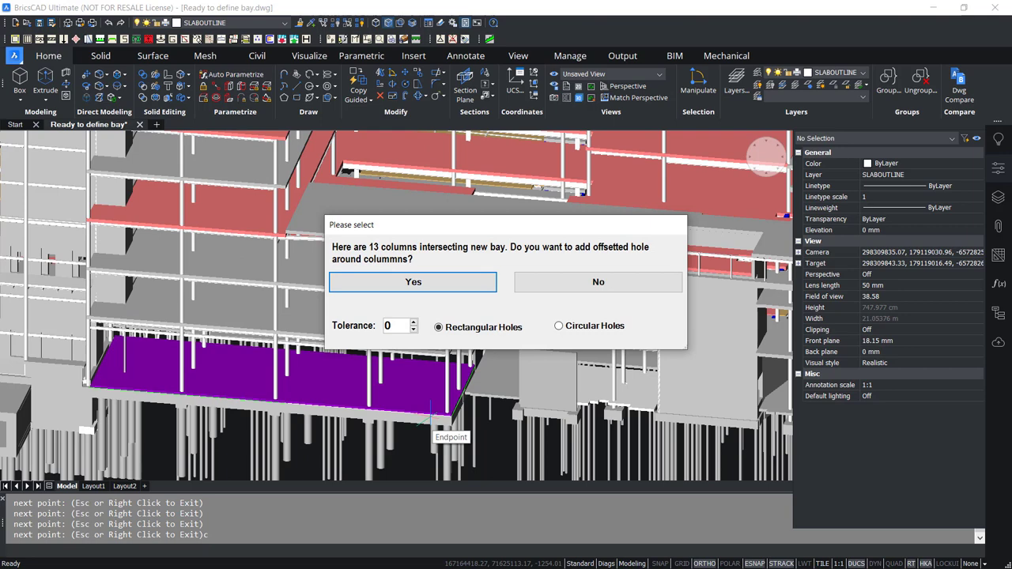
left_click(406, 325)
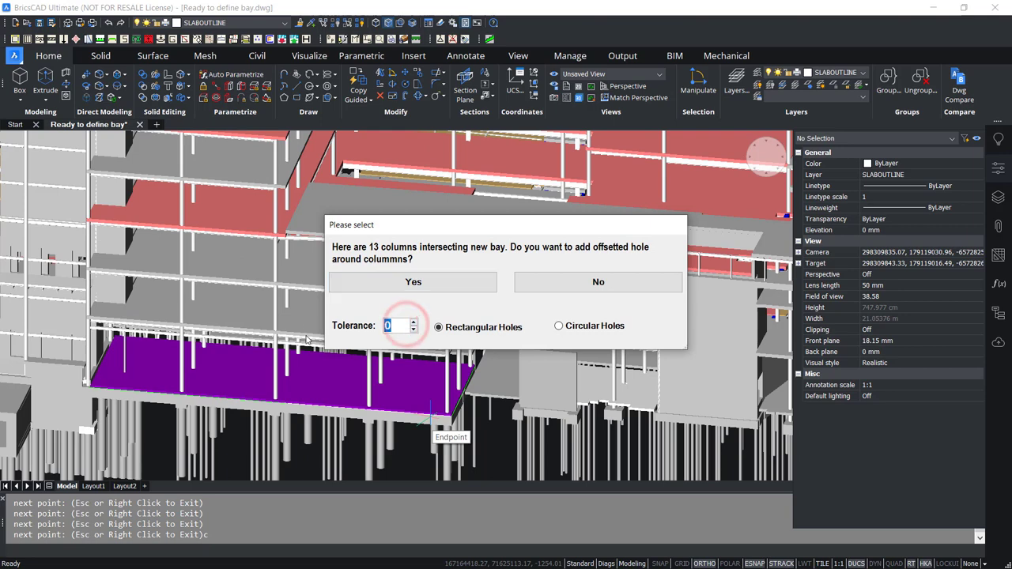
left_click(387, 287)
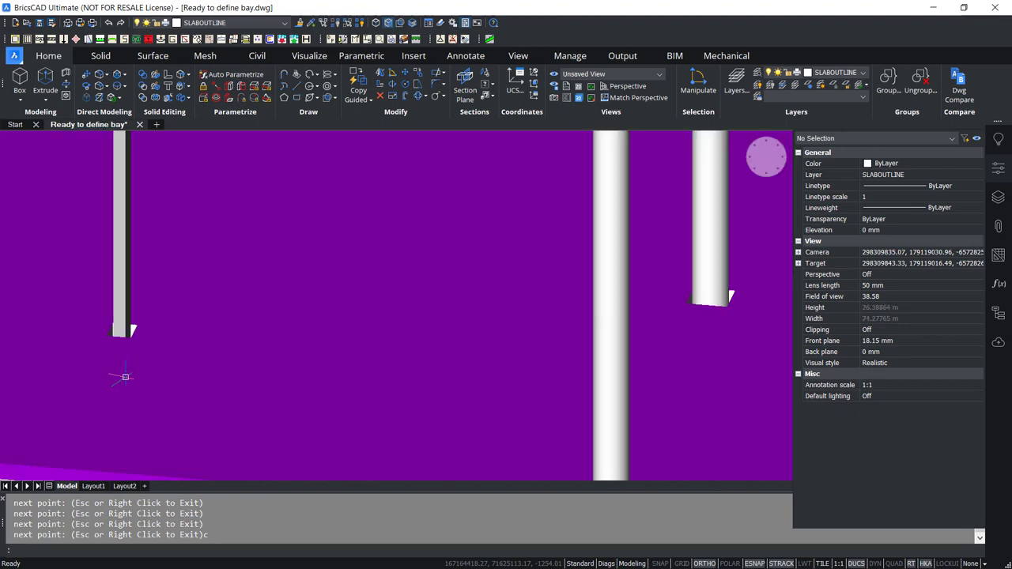
scroll(475, 385, "down", 5)
middle_click_drag(614, 402, 20, 336)
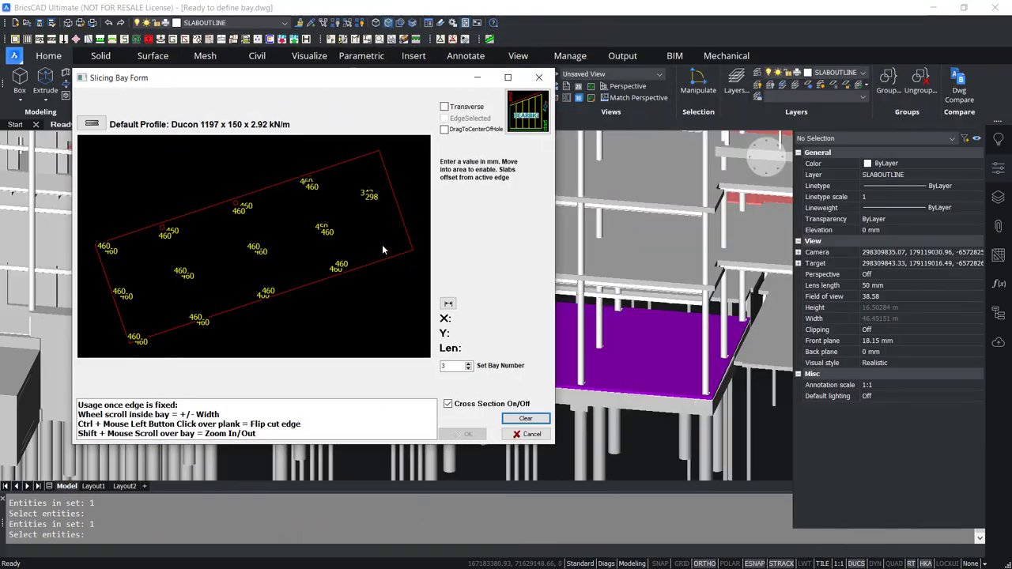
- Slice the bay from its right edge, mid-splitting the 208 plank into two 704 planks
left_click(390, 229)
left_click(390, 229)
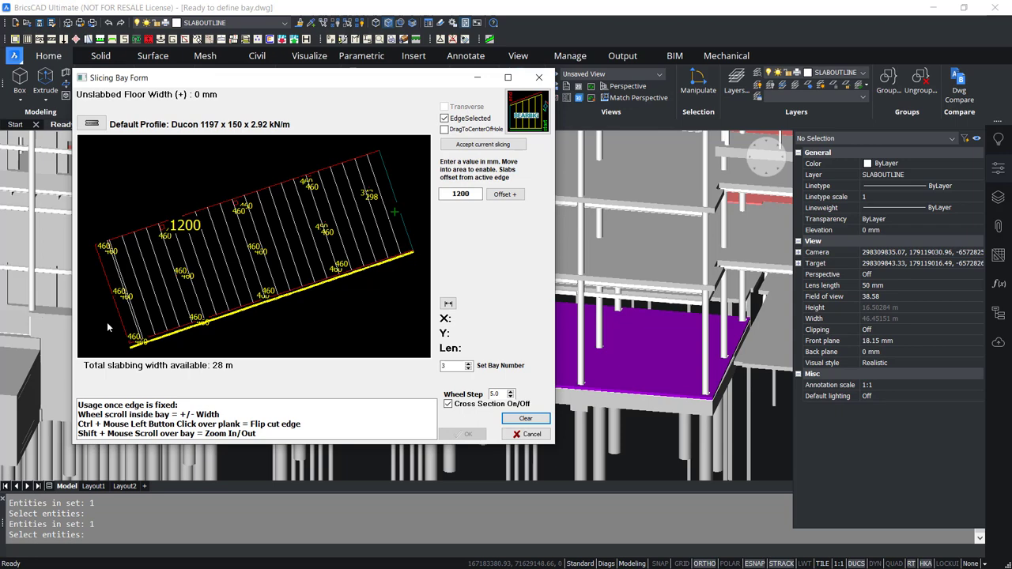
scroll(109, 318, "up", 2, "shift")
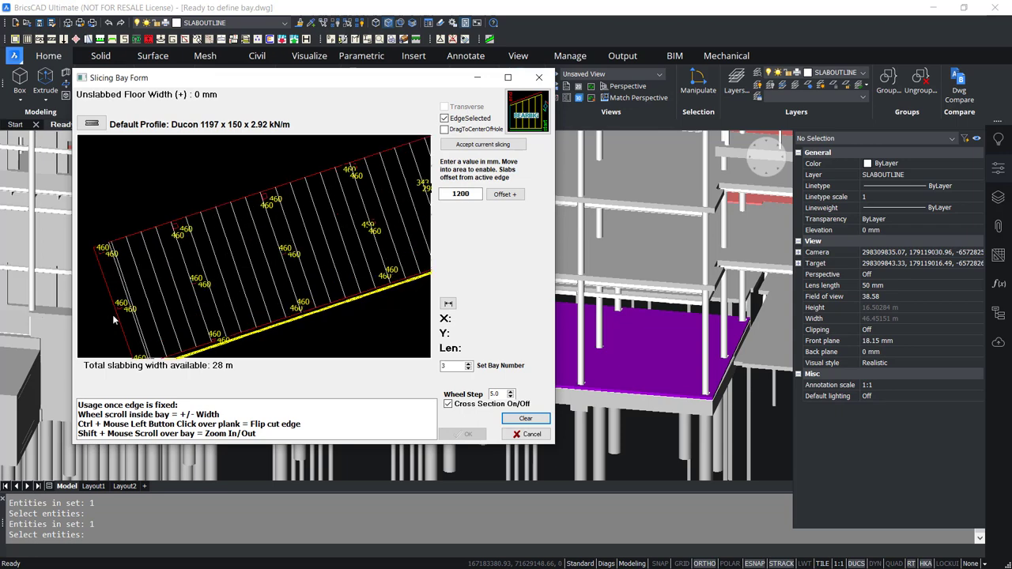
left_click(129, 279)
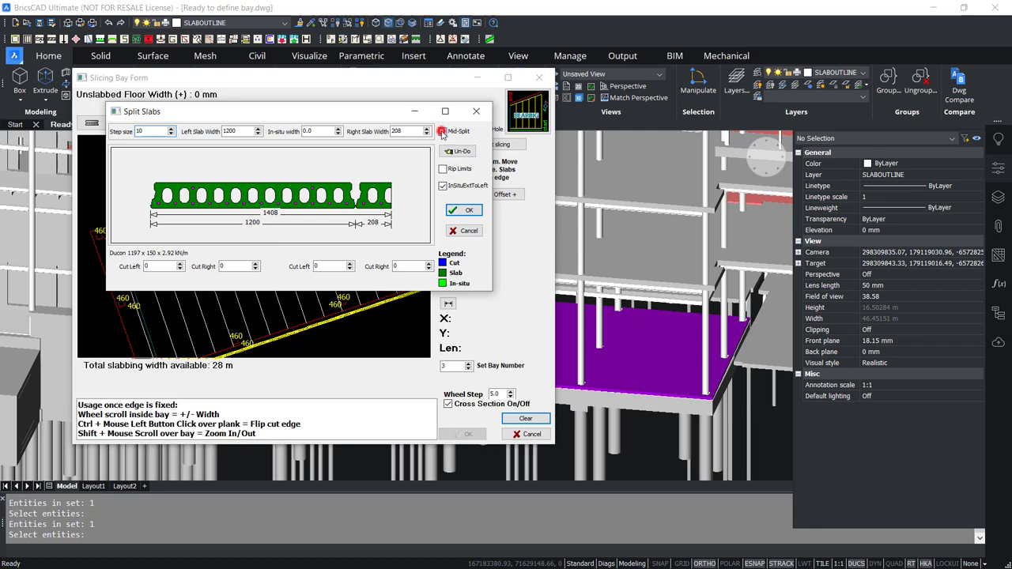
left_click(442, 131)
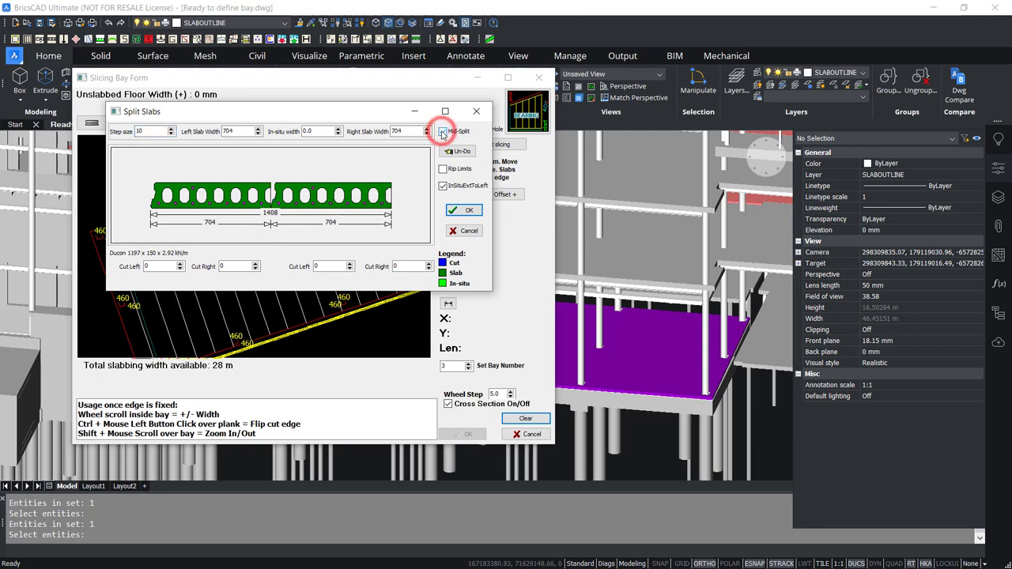
left_click(468, 211)
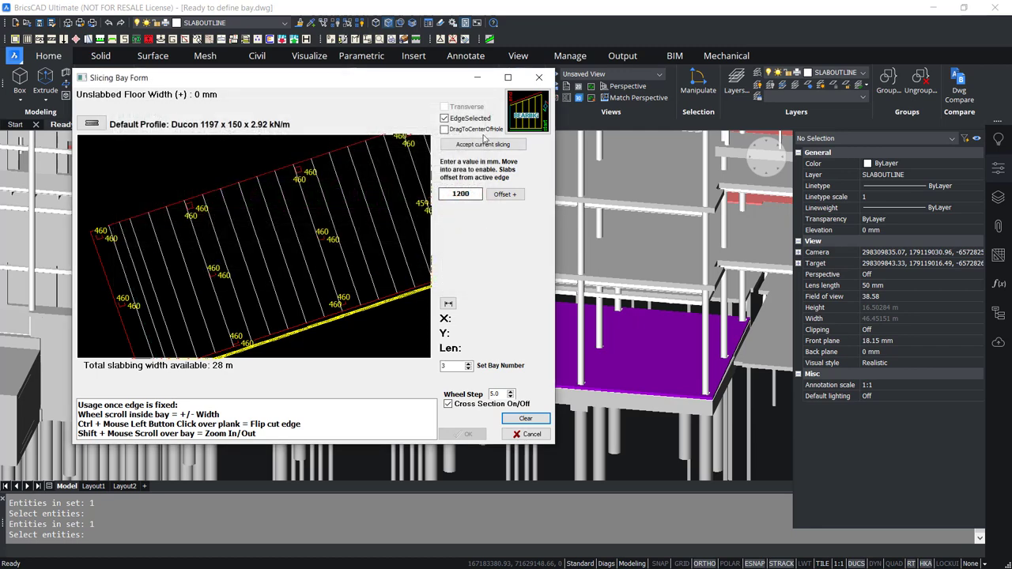
left_click(482, 144)
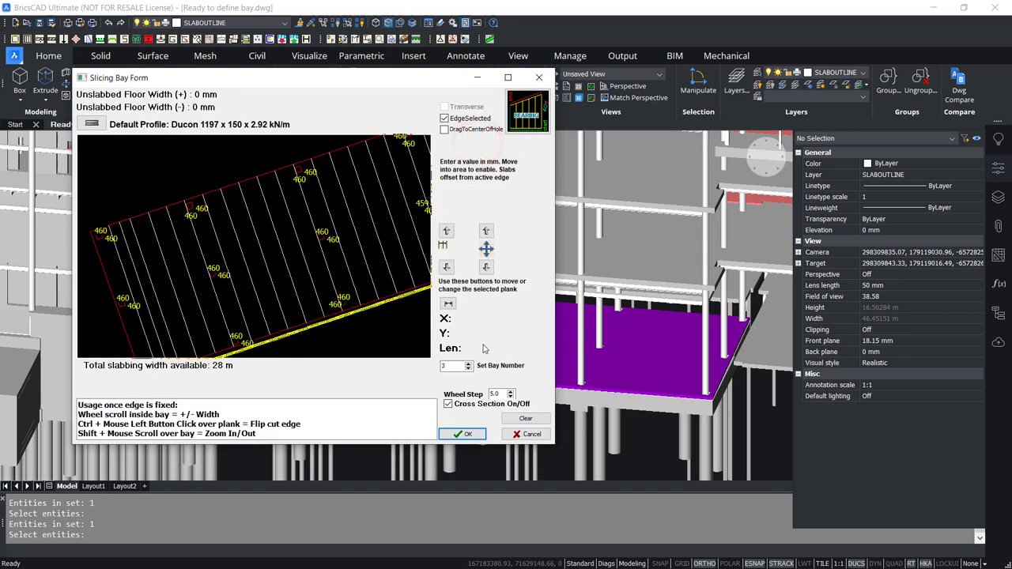
left_click(468, 435)
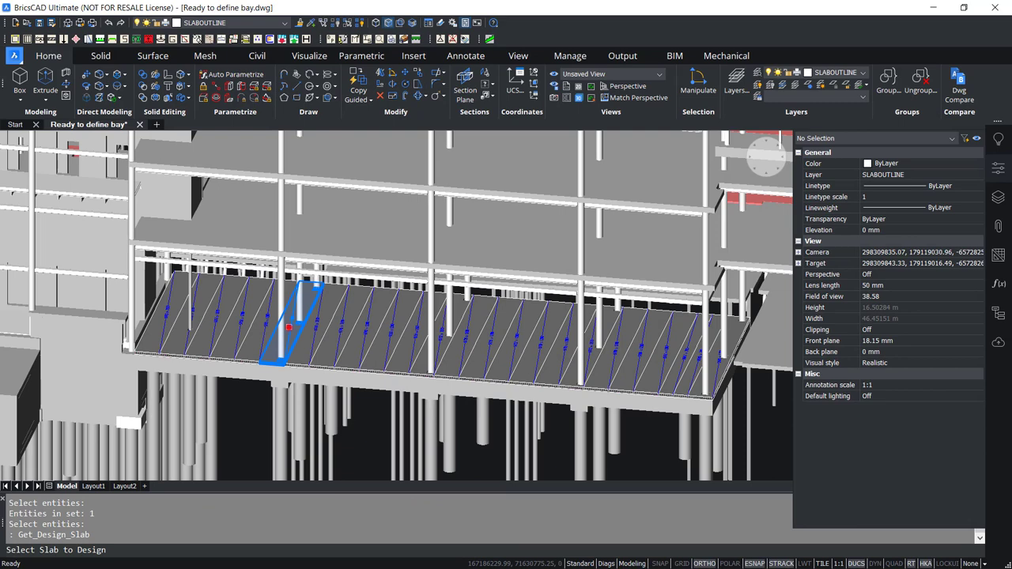
- Design-check a plank, find Service Stress FAIL on page 2, and bring up the profile choices
left_click(289, 326)
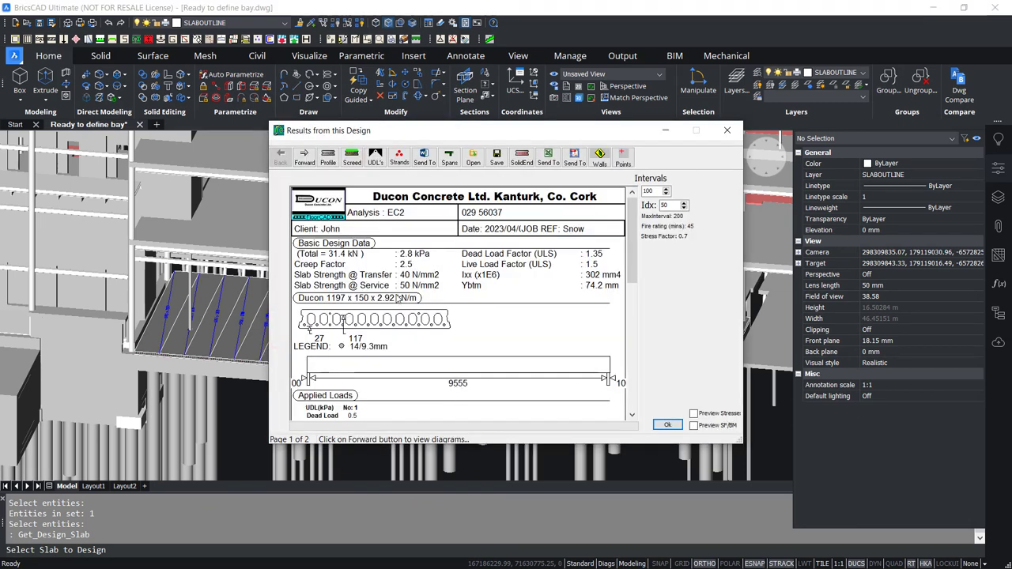
left_click(633, 416)
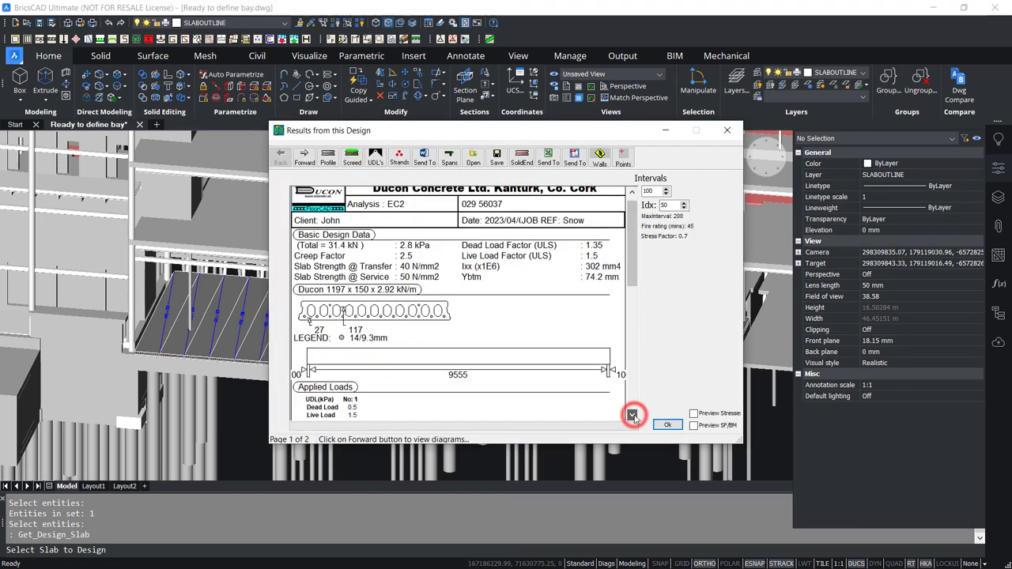
left_click_drag(633, 416, 633, 416)
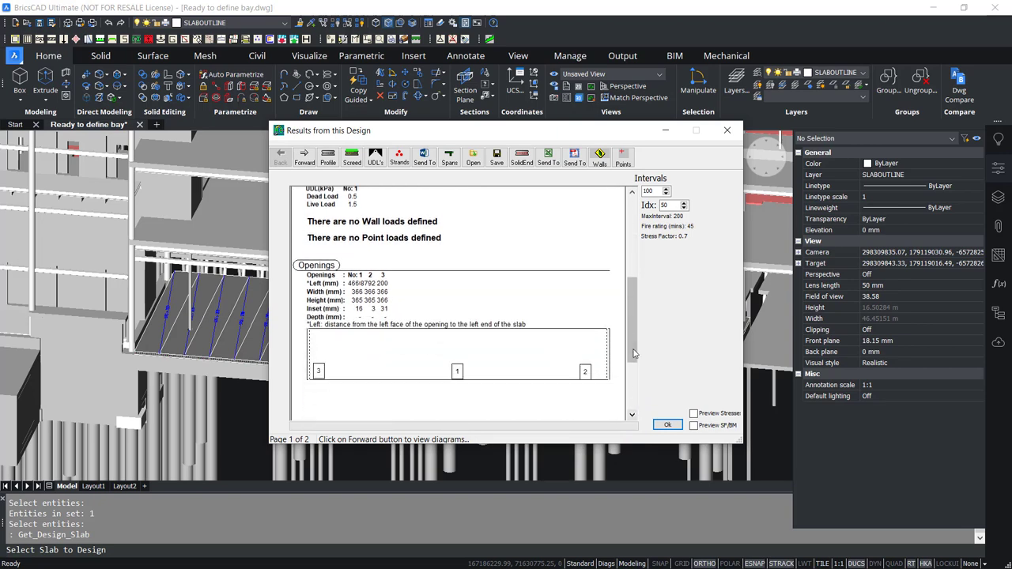
left_click_drag(633, 354, 629, 261)
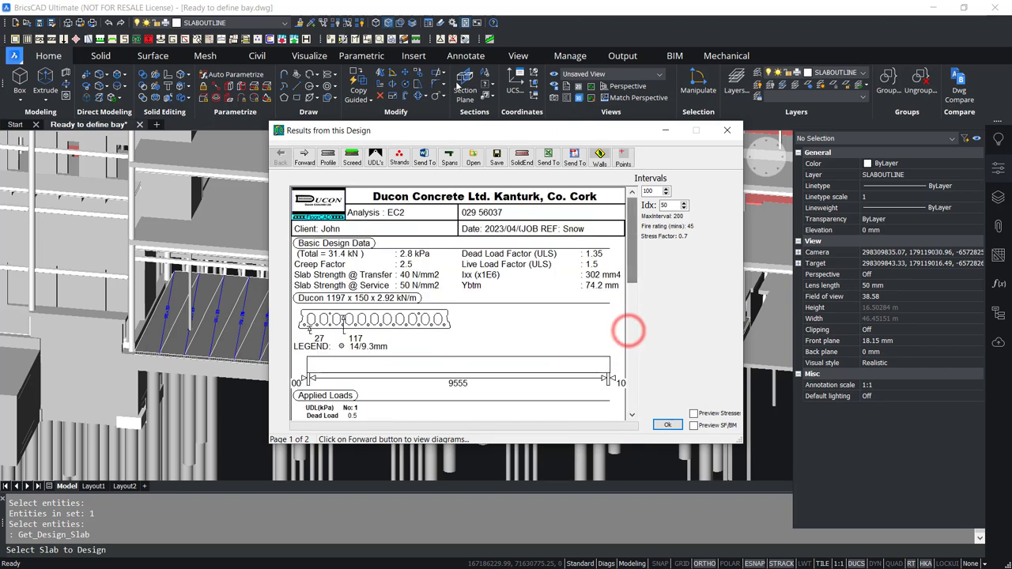
left_click(302, 159)
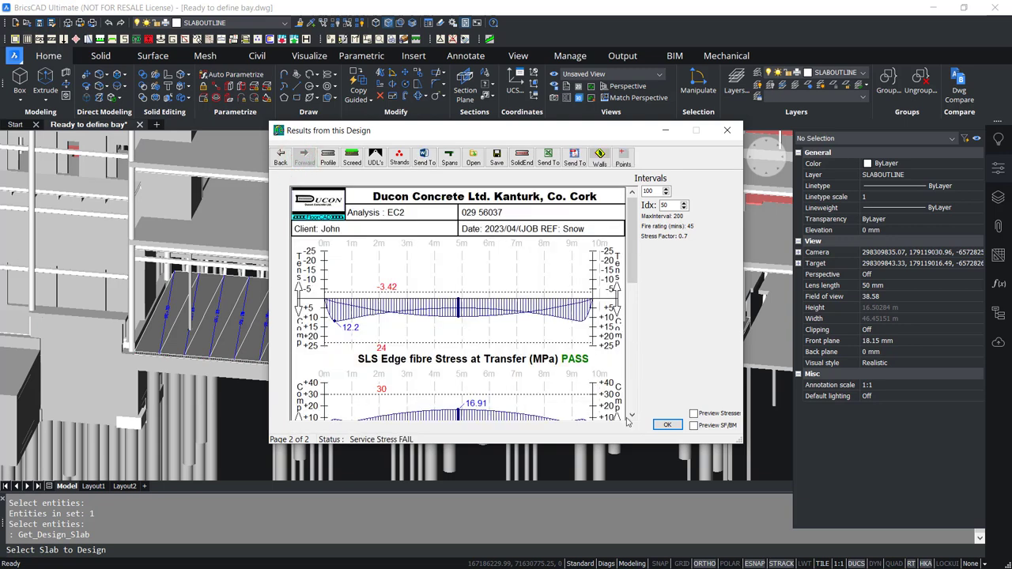
left_click_drag(632, 416, 632, 419)
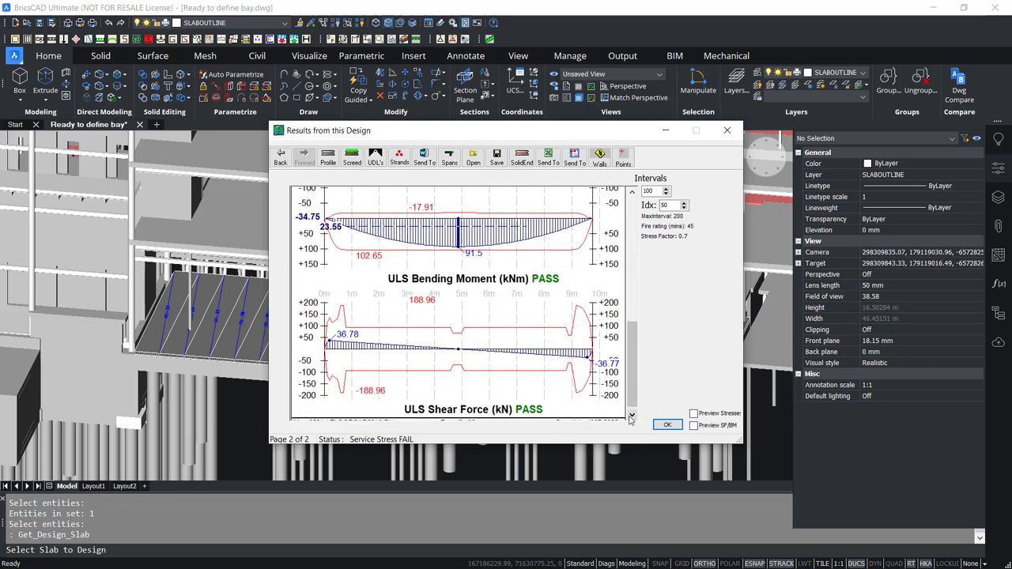
left_click(323, 162)
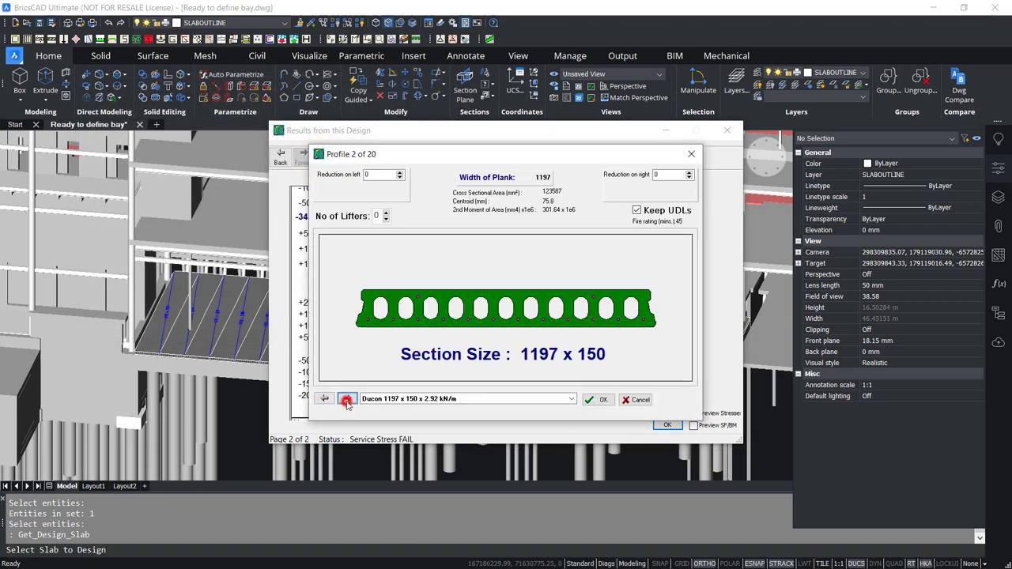
- Switch to the Ducon 1197 x 200 profile, confirm the checks pass, and close the results
left_click(347, 399)
left_click(347, 399)
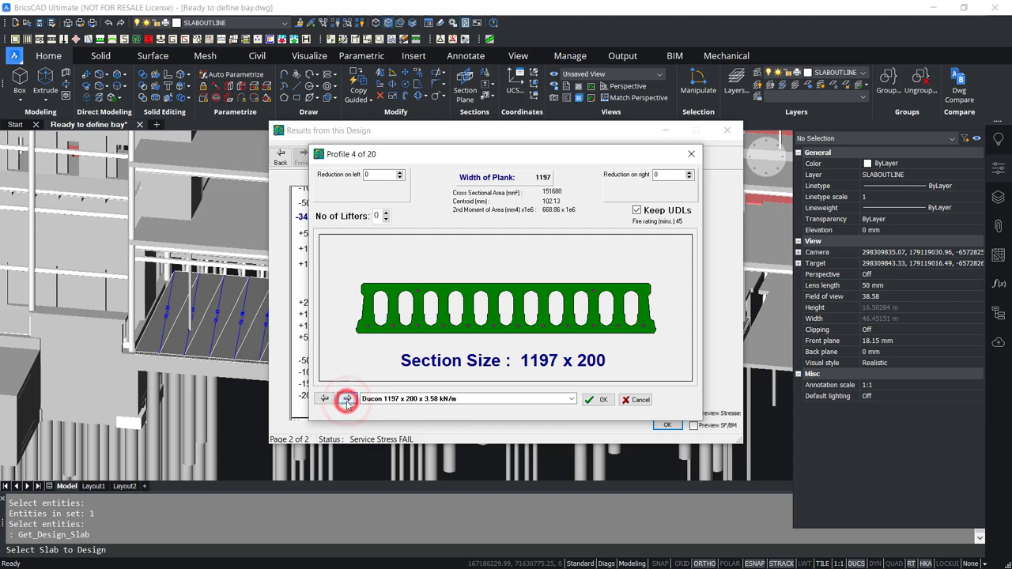
left_click(597, 399)
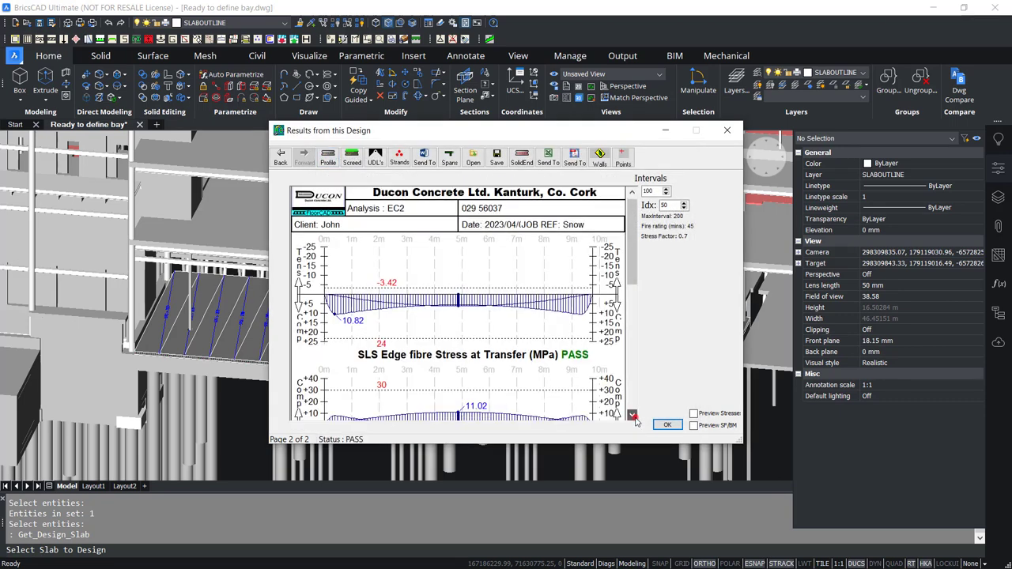
left_click(633, 417)
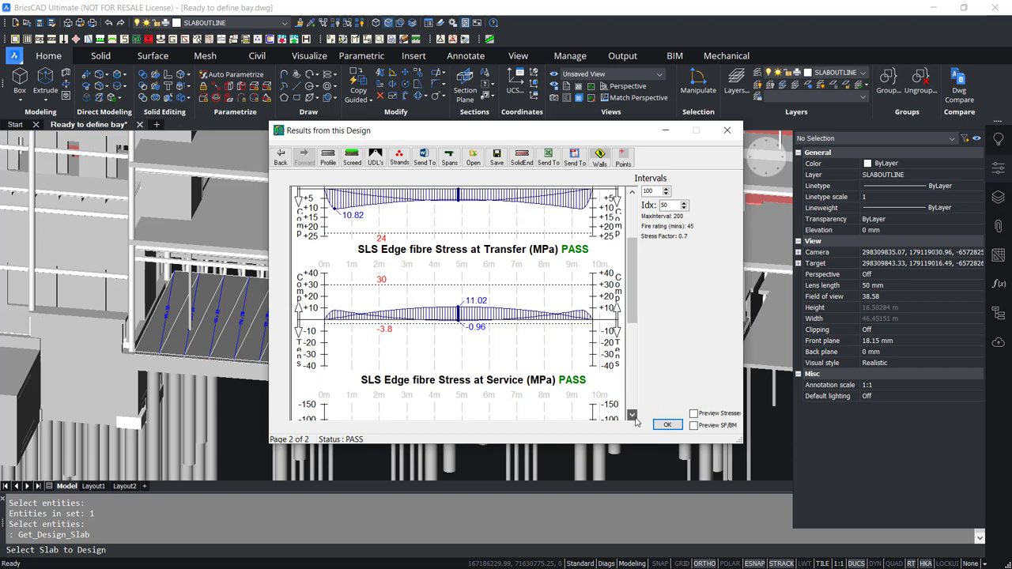
left_click_drag(635, 419, 635, 419)
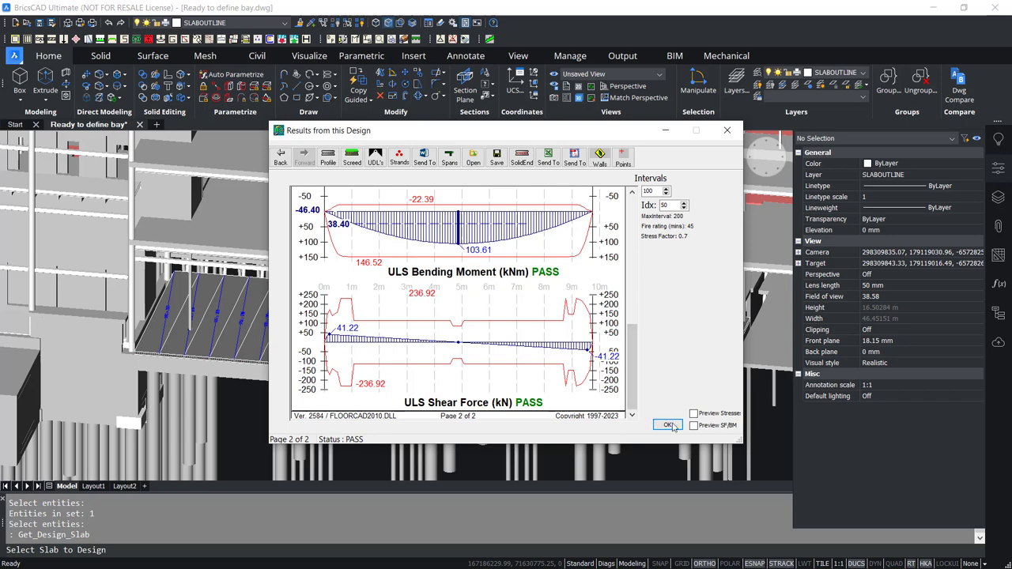
left_click(669, 426)
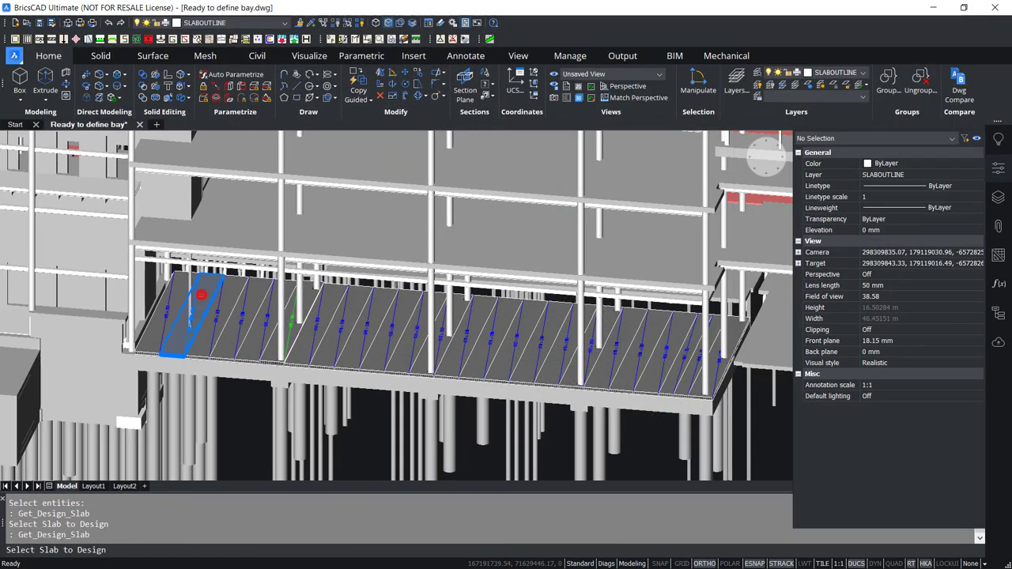
- Design the leftmost slab with an 8565 span and a 1000 end section
left_click(201, 295)
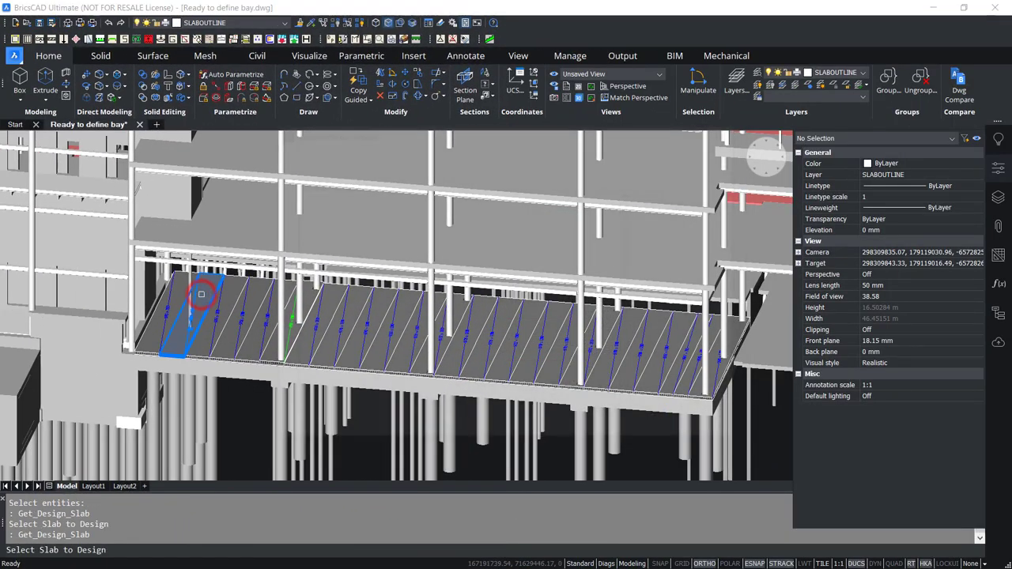
left_click(448, 161)
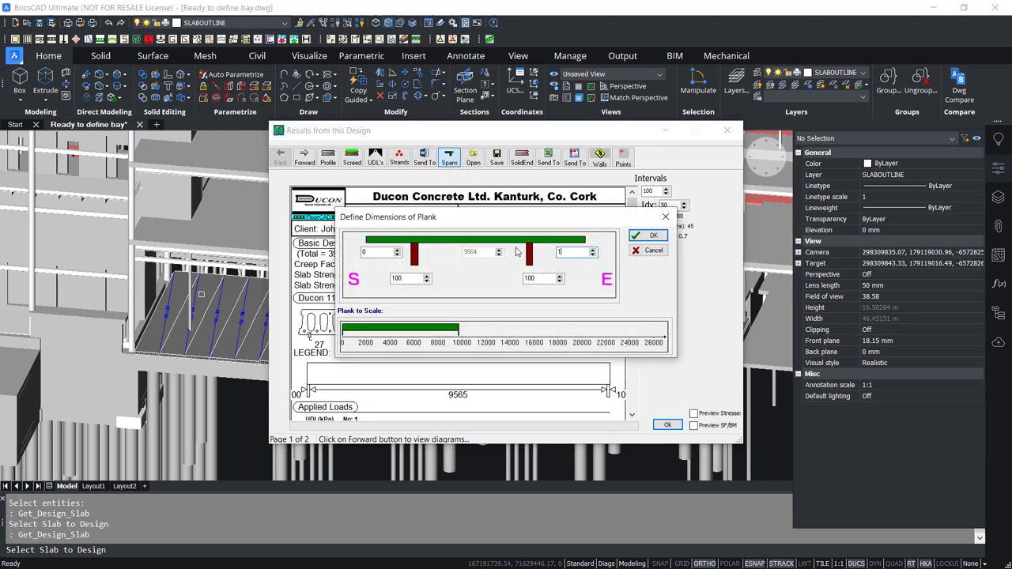
key("Return")
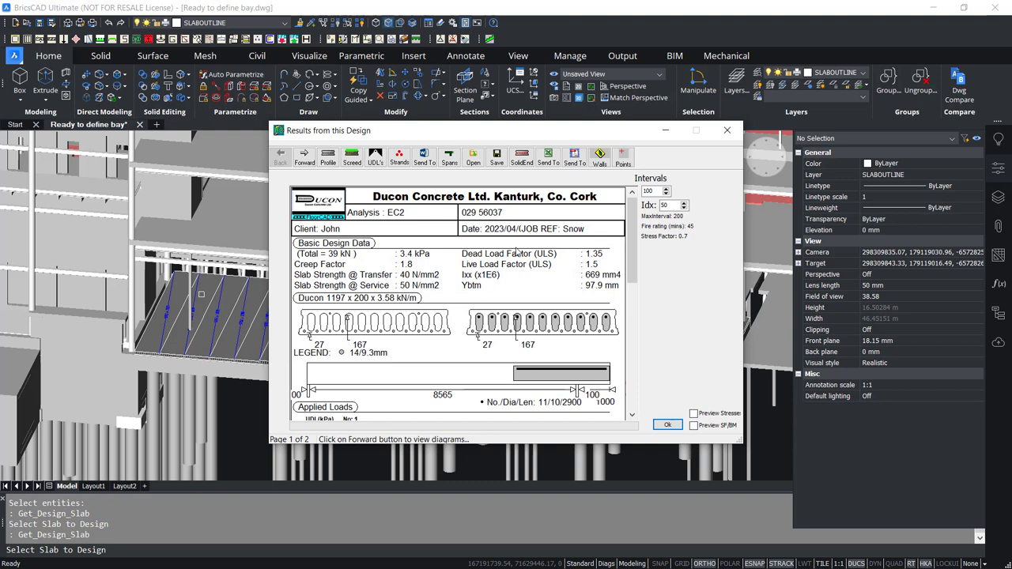
left_click(632, 415)
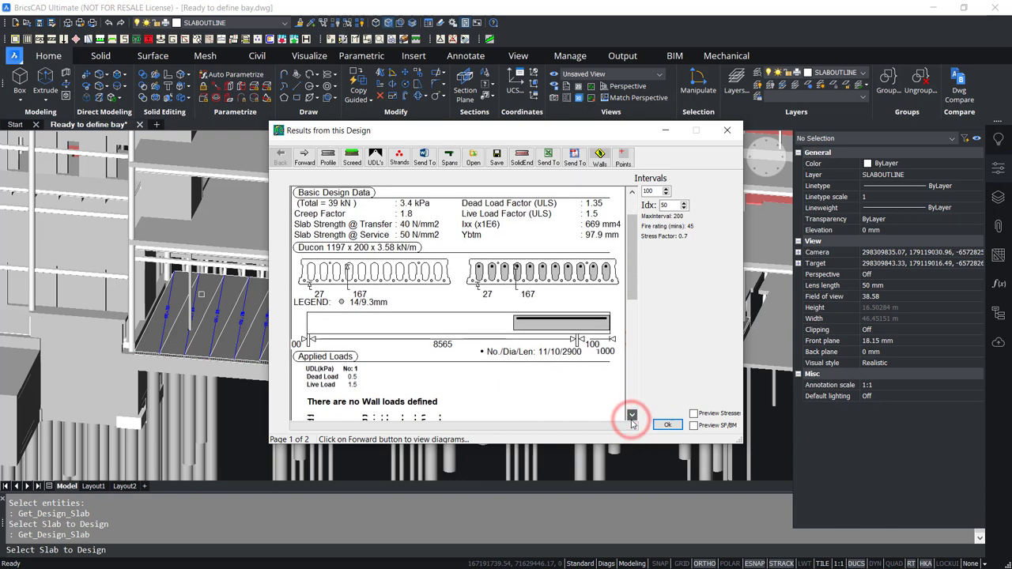
left_click_drag(632, 417, 632, 417)
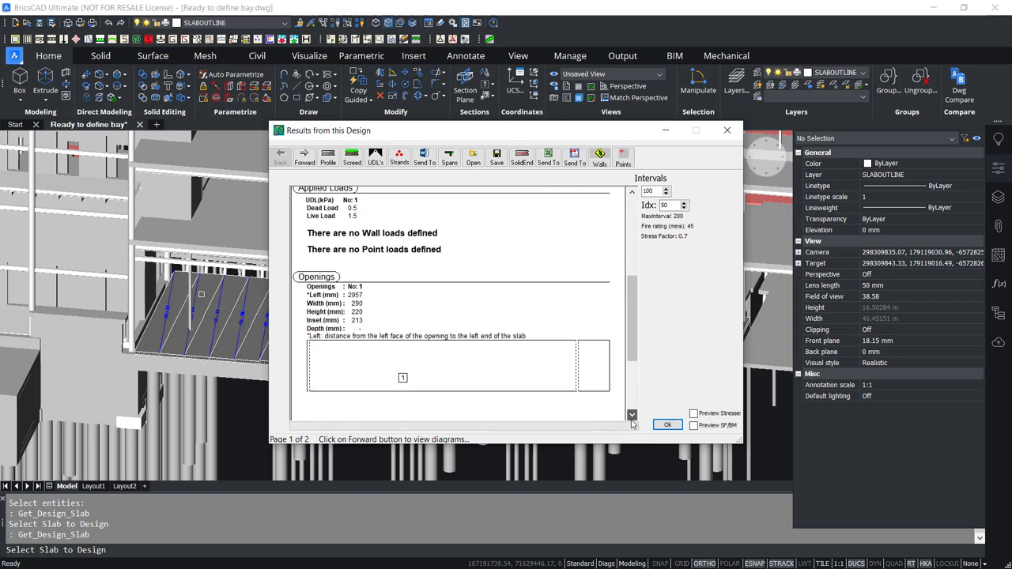
- Review the PASS stress diagrams and send the two-page report to print preview
left_click(303, 154)
left_click_drag(633, 417, 633, 417)
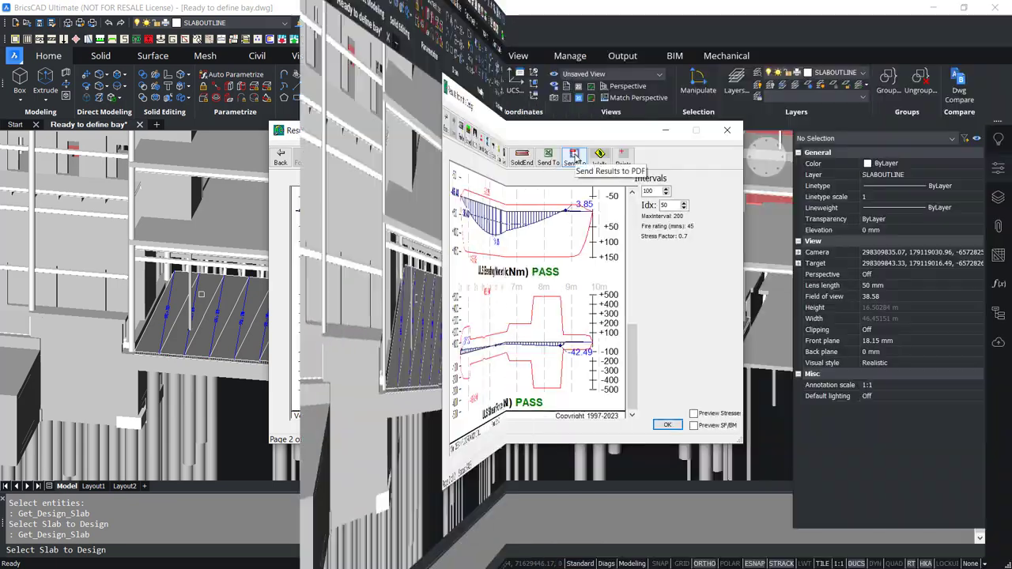
left_click(575, 155)
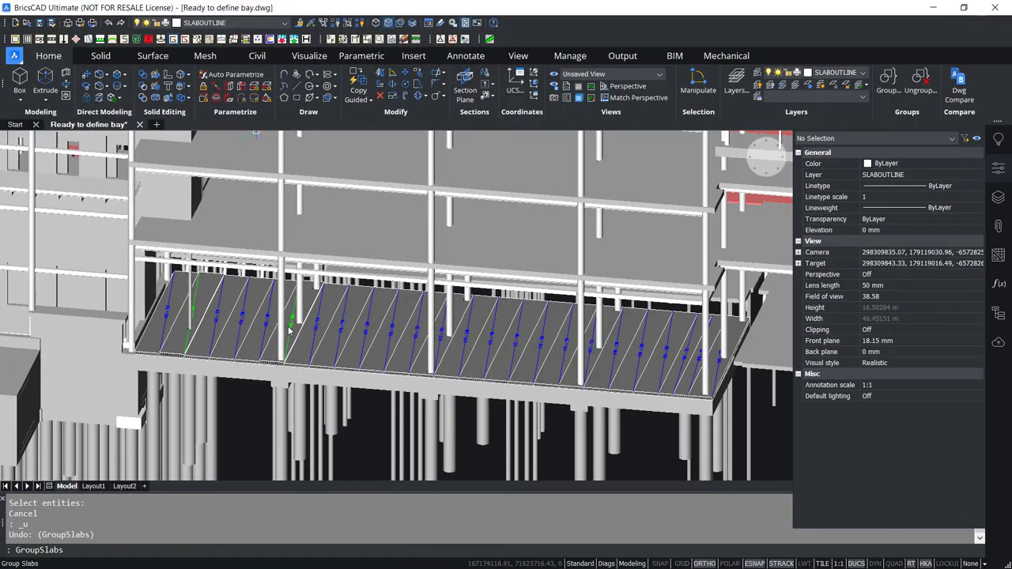
- Group the designed slab with the first batch of planks under the default prefix
key("Return")
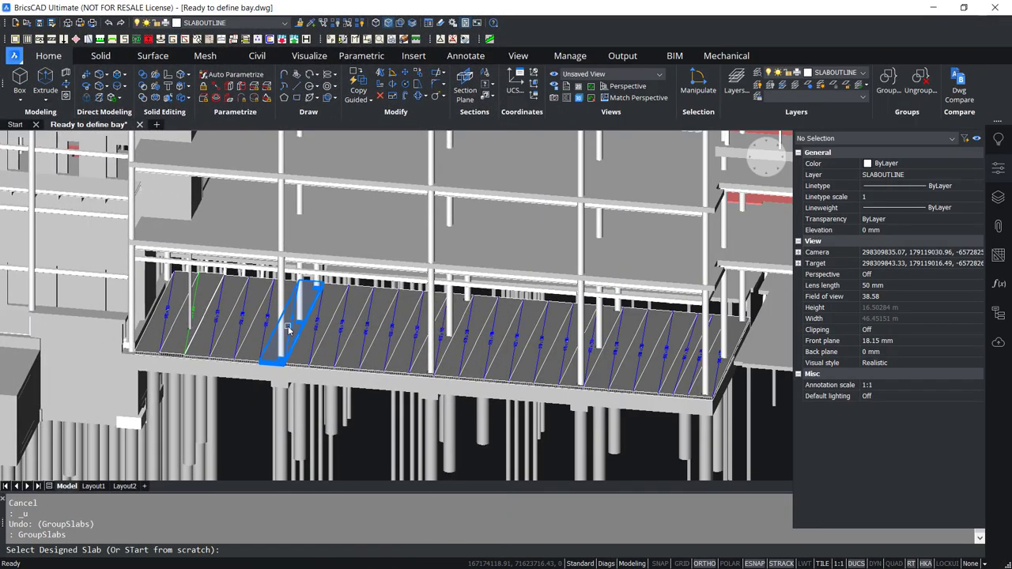
left_click(289, 328)
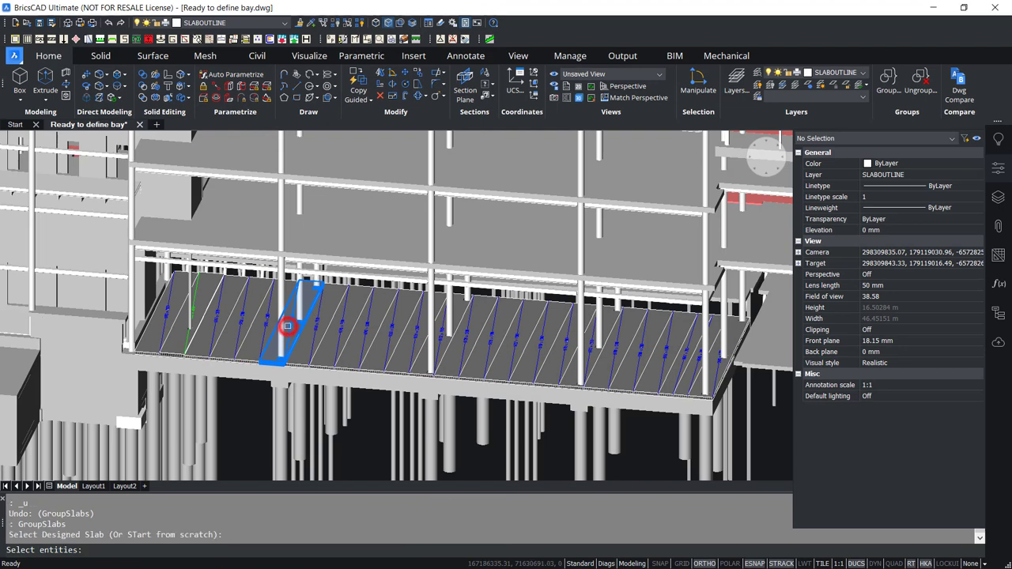
left_click(167, 306)
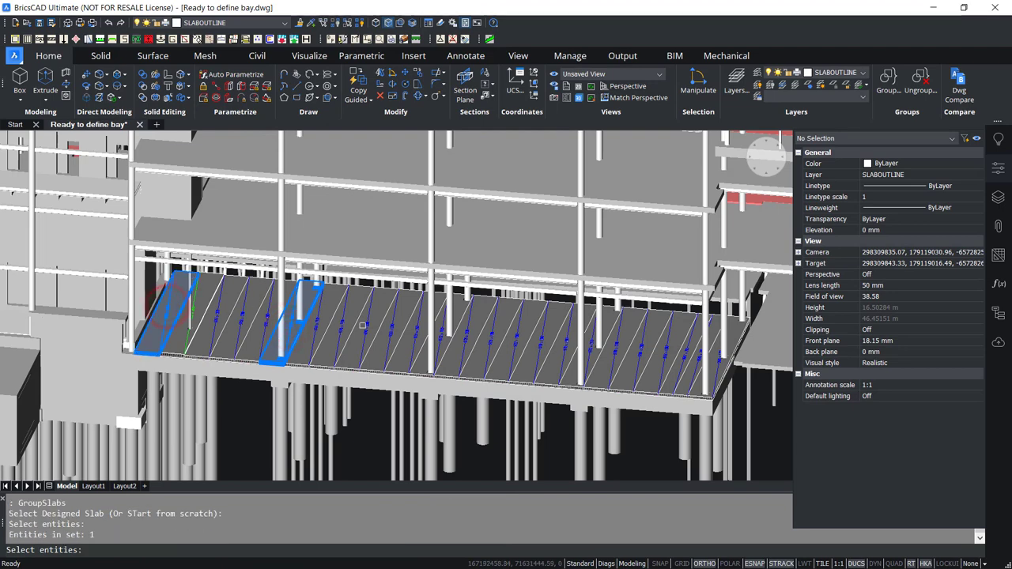
left_click(442, 335)
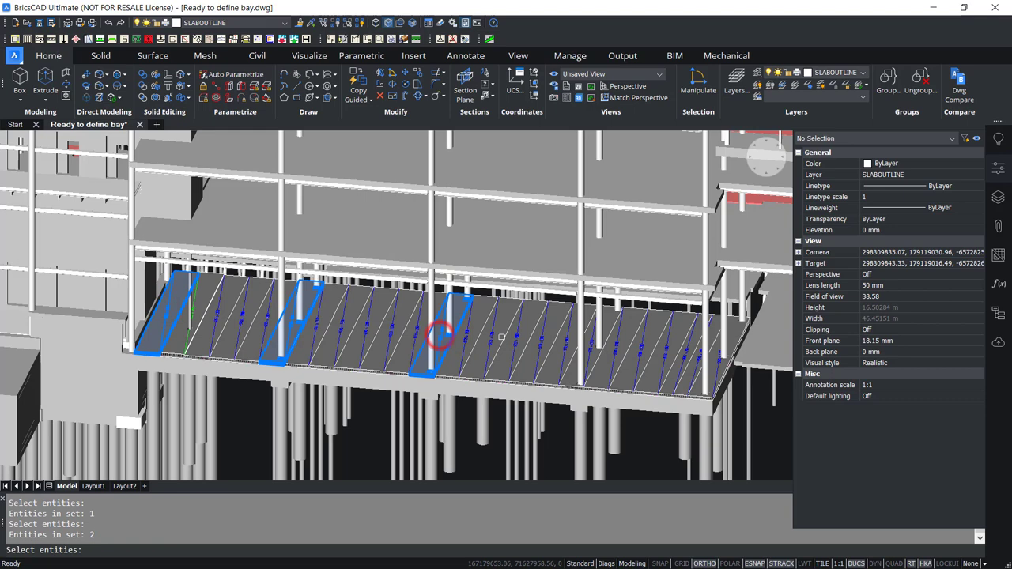
left_click(588, 354)
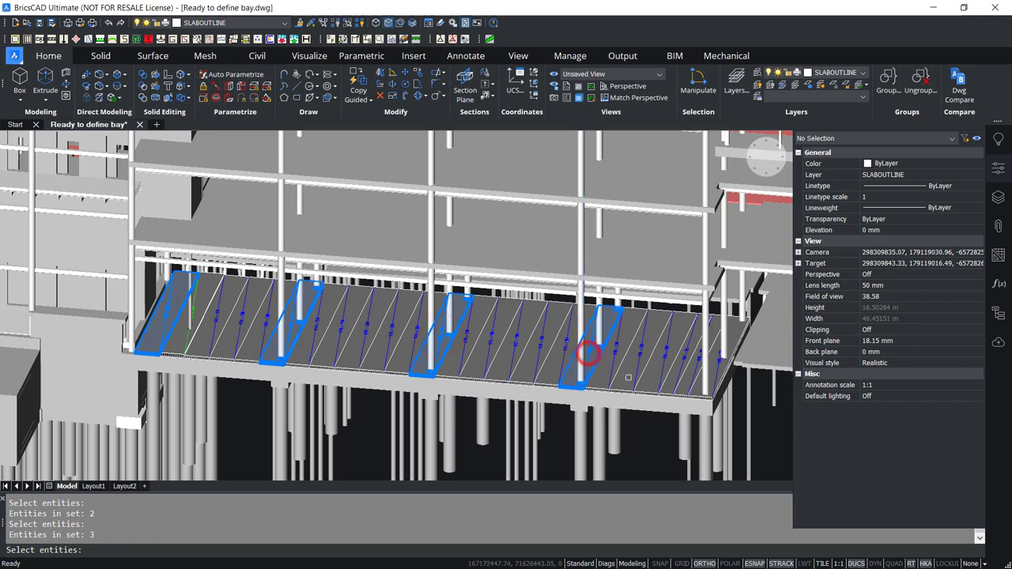
left_click(777, 453)
left_click(614, 364)
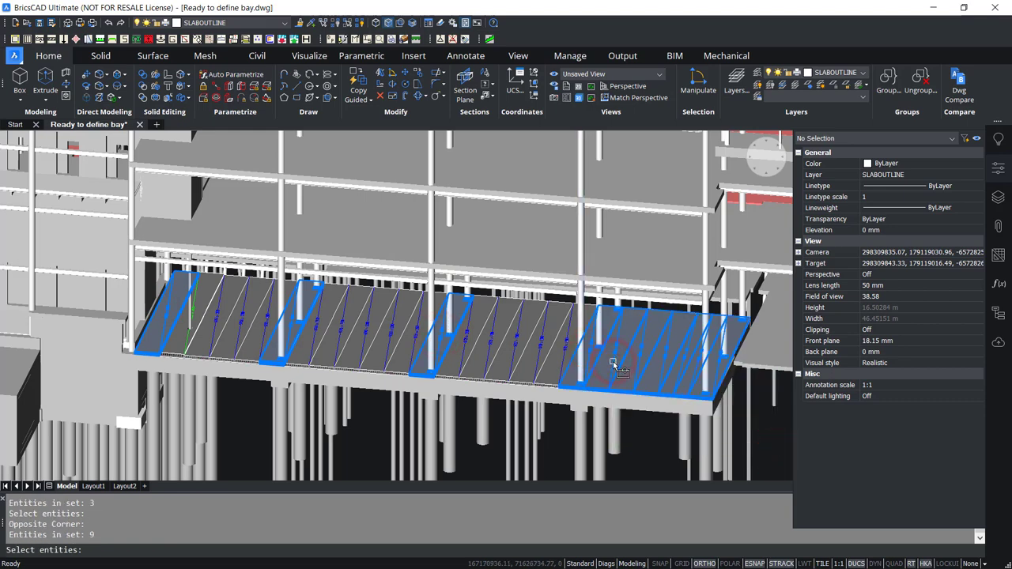
key("Return")
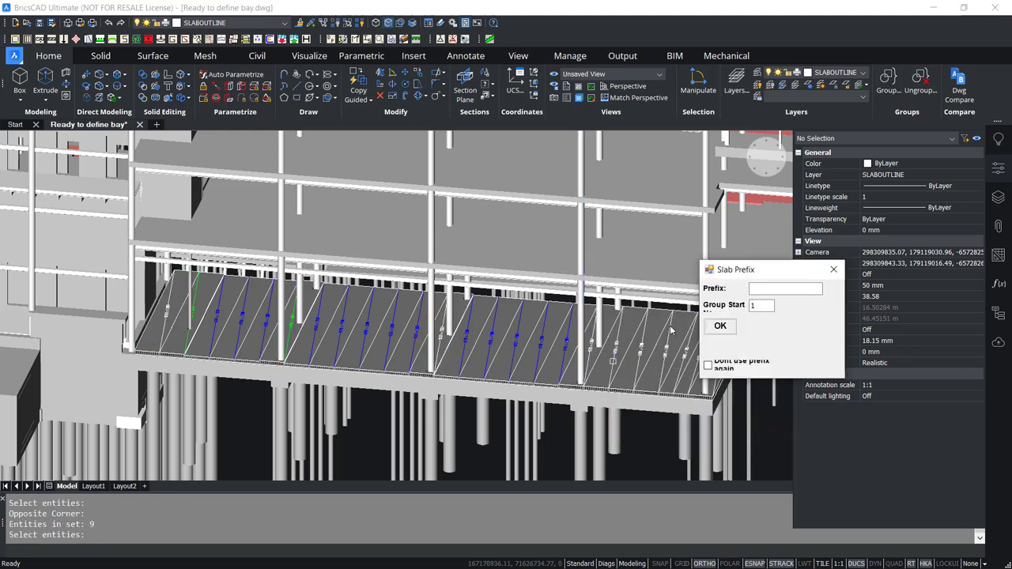
left_click(721, 327)
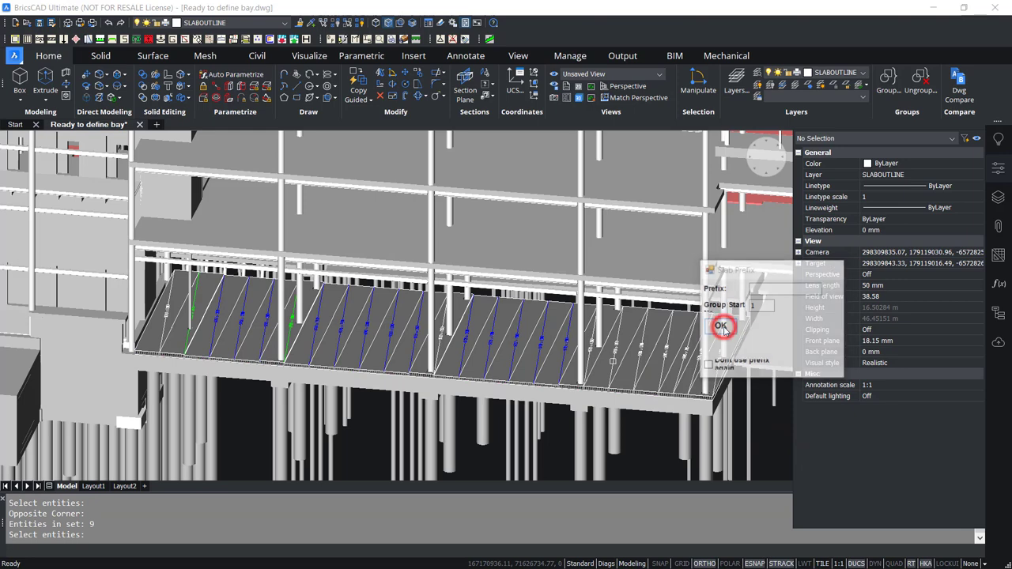
- Group all fourteen bay slabs with the leftmost designed slab, inheriting solid ends
left_click(195, 309)
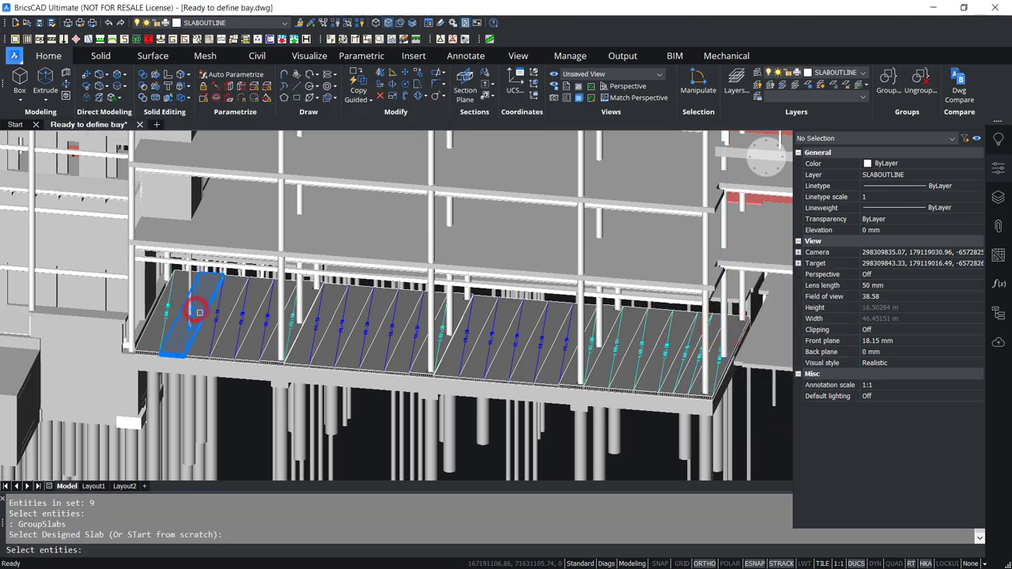
left_click(672, 447)
left_click(173, 270)
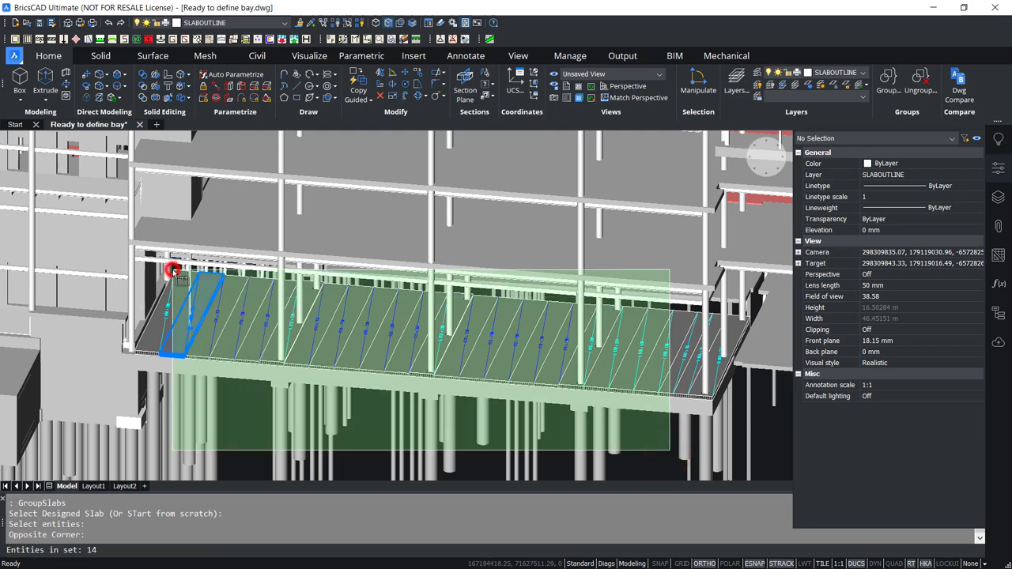
key("Return")
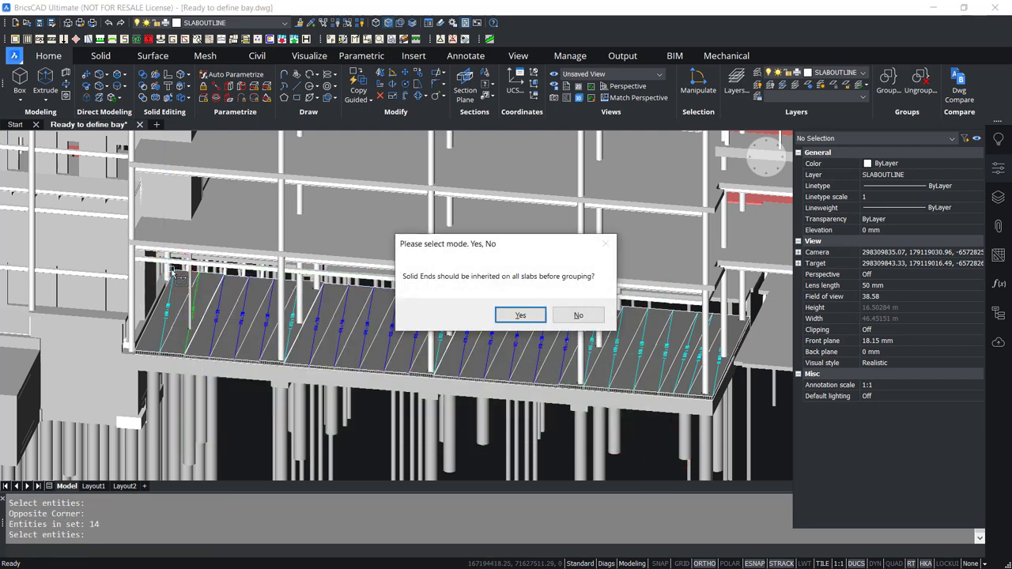
key("Return")
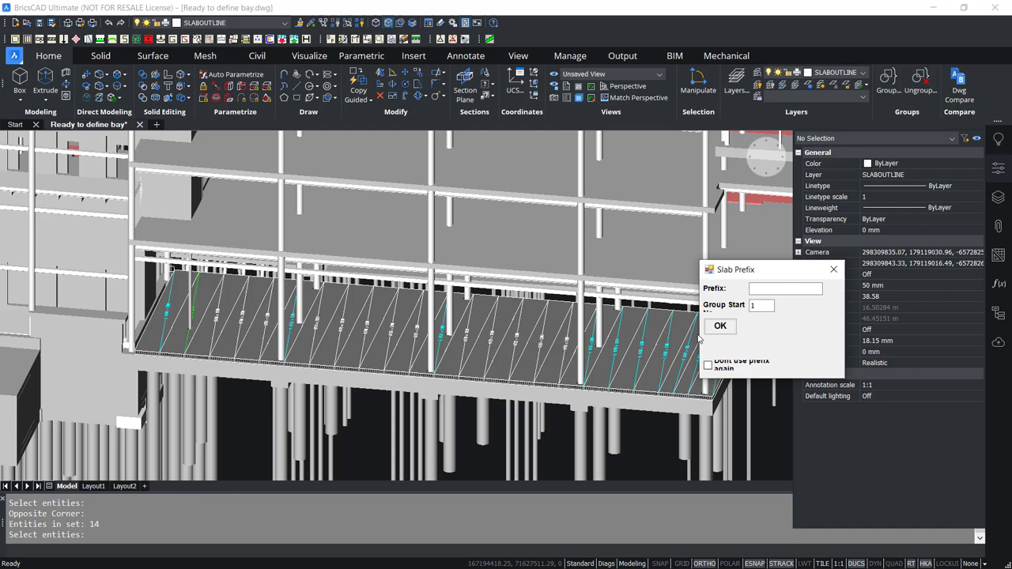
left_click(721, 326)
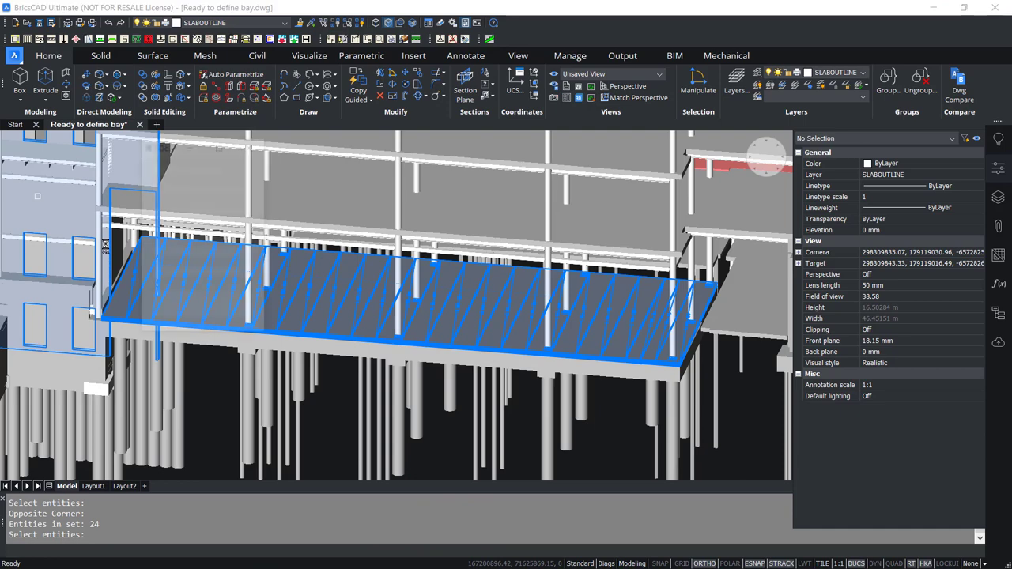
- Add lifters to the selected slabs and inspect the slab labels 7 to 11
key("Return")
left_click(200, 306)
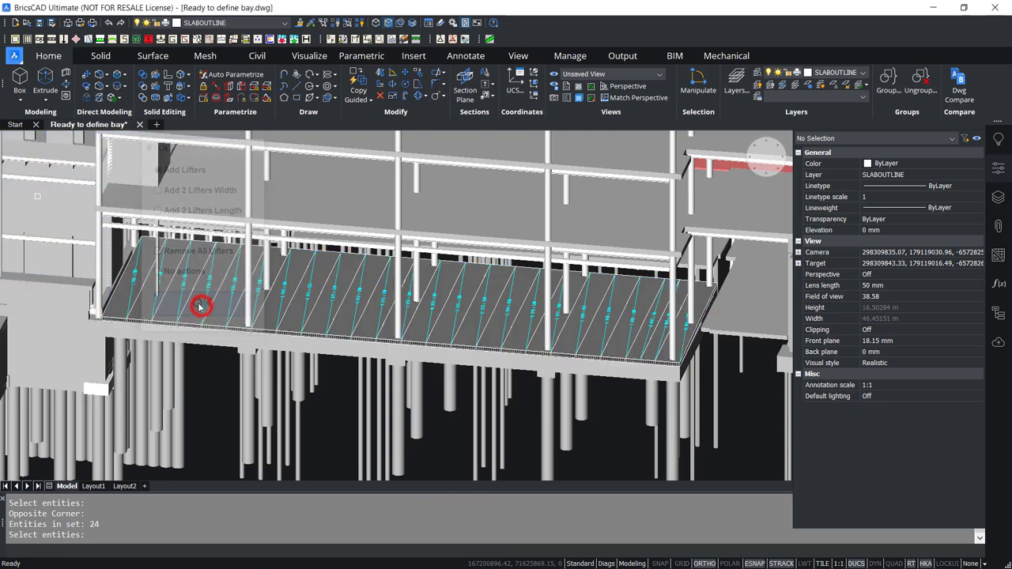
scroll(529, 341, "up", 5)
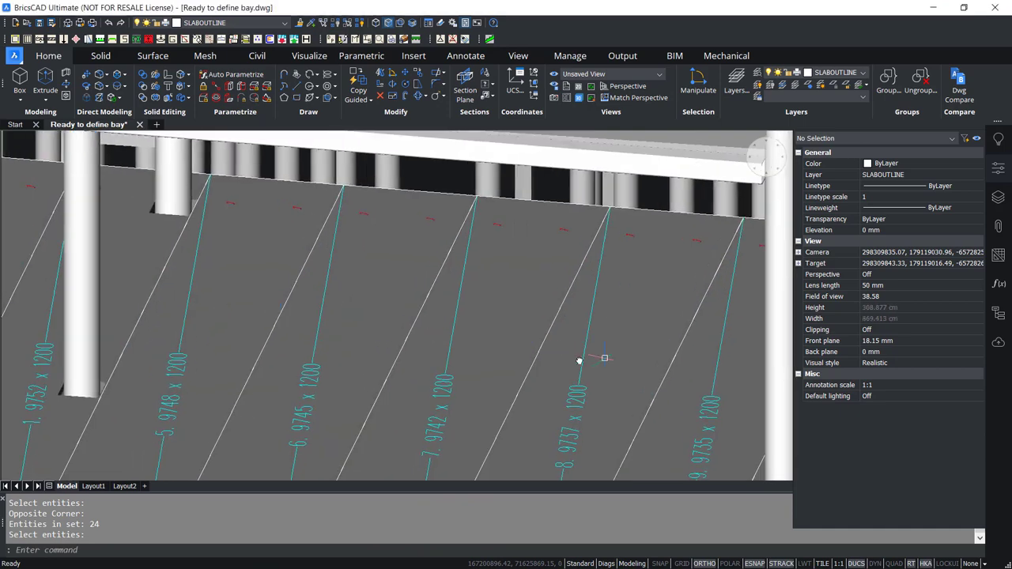
middle_click_drag(580, 361, 205, 327)
scroll(650, 345, "up", 2)
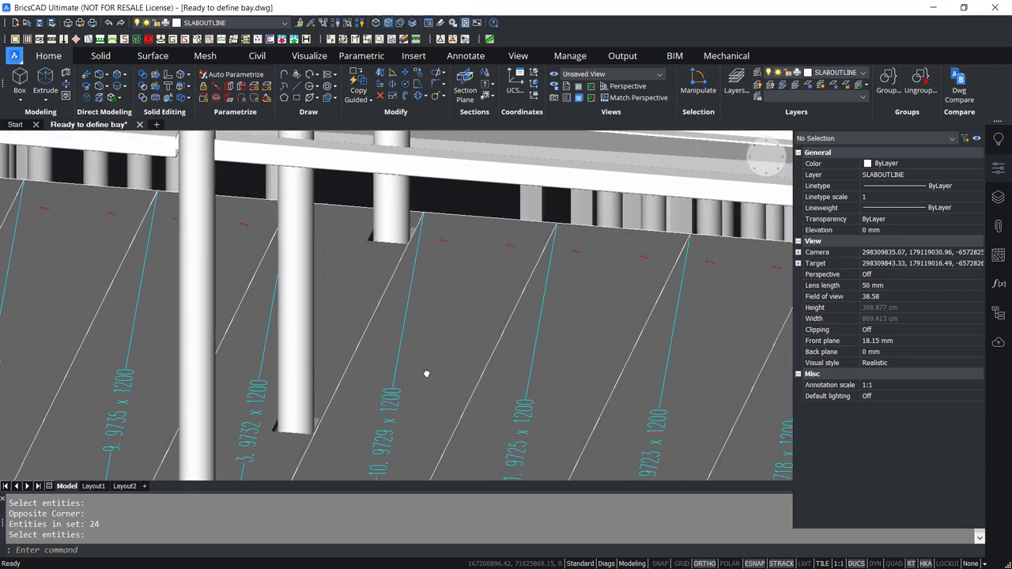
scroll(418, 271, "up", 4)
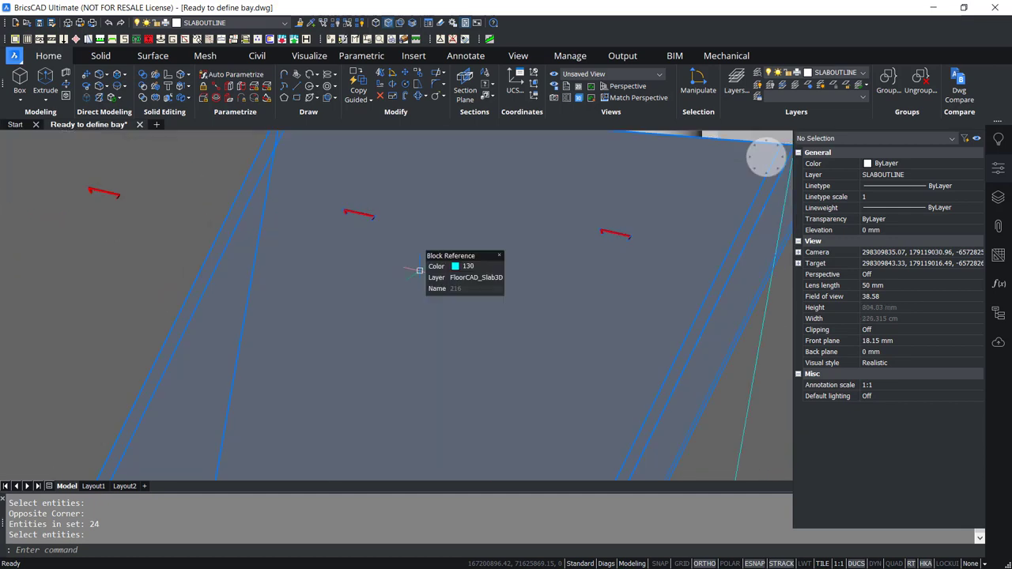
scroll(419, 270, "down", 5)
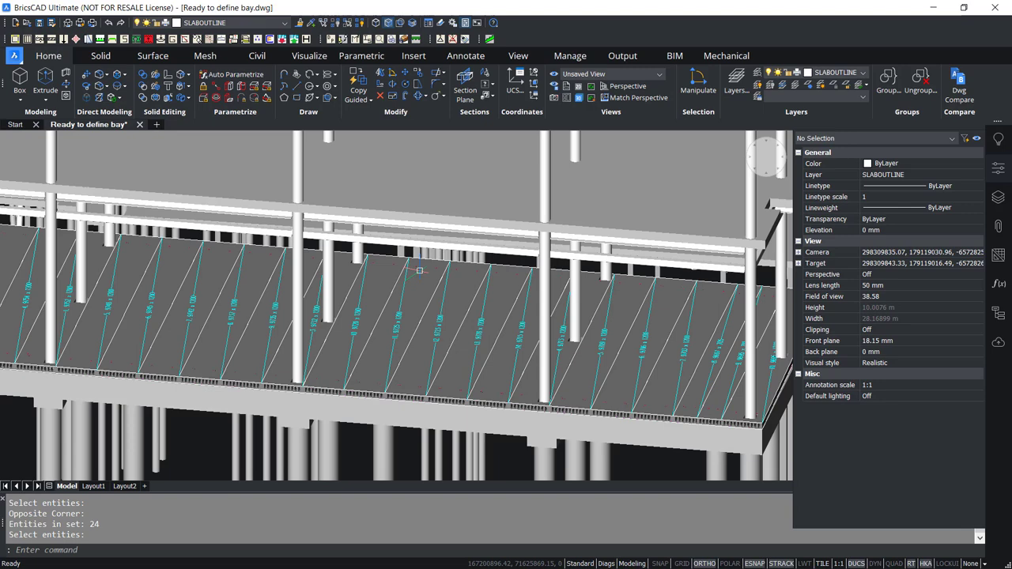
scroll(419, 271, "down", 2)
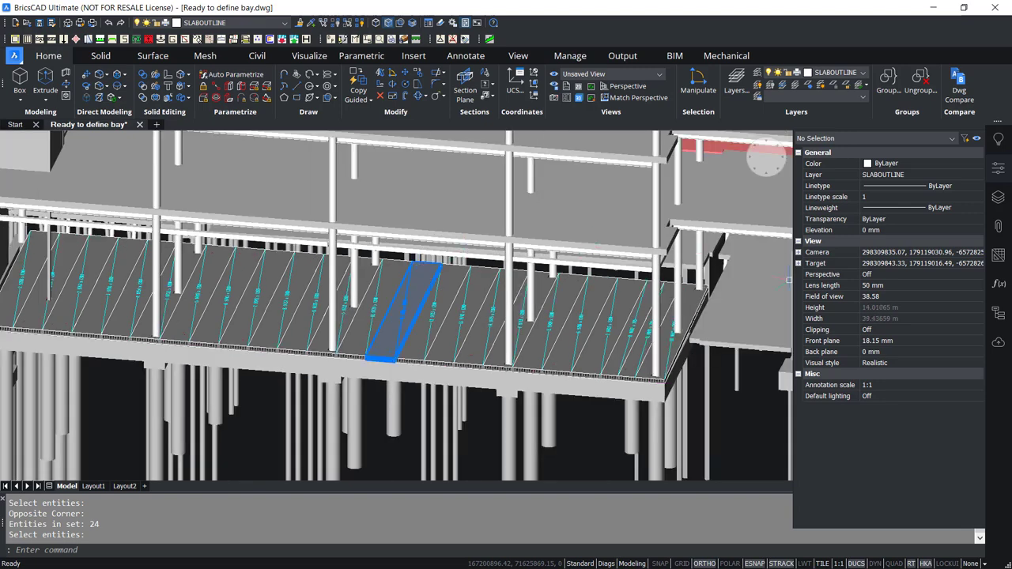
- Set the visual style to Wireframe in the Properties panel
left_click(891, 365)
left_click(891, 365)
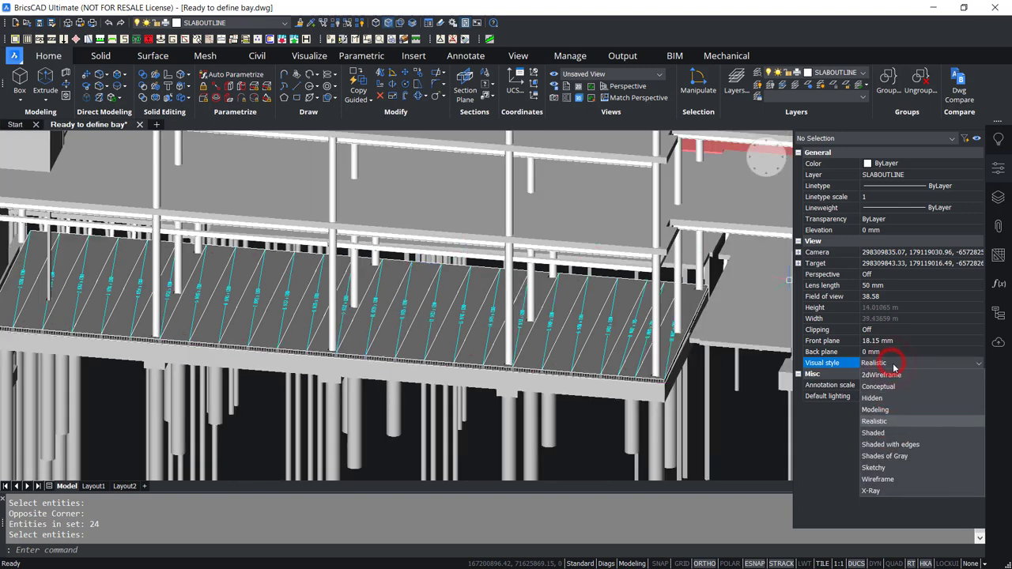
left_click(891, 481)
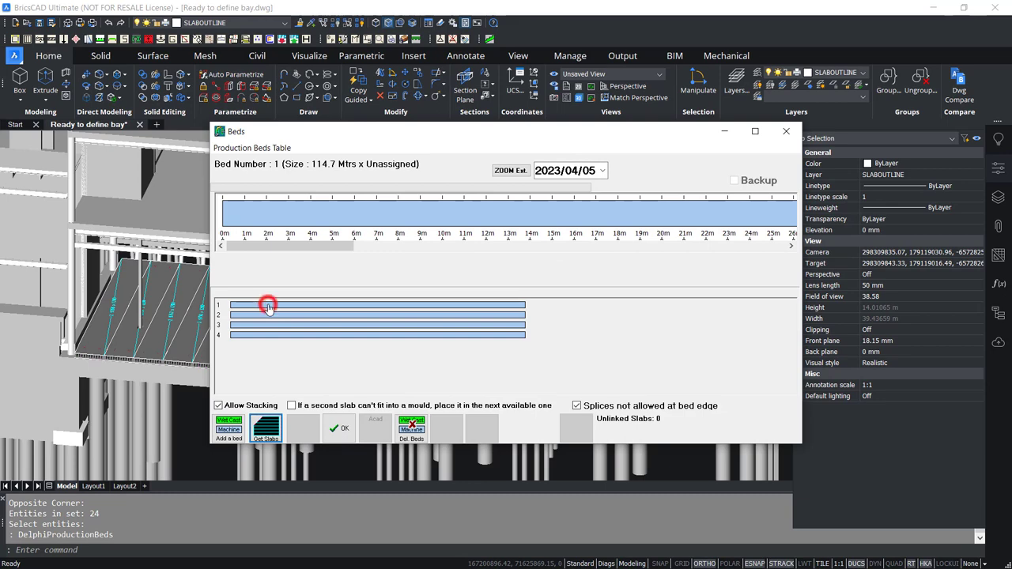
- Load all the bay's slabs onto the production beds with a crossing selection
left_click(267, 428)
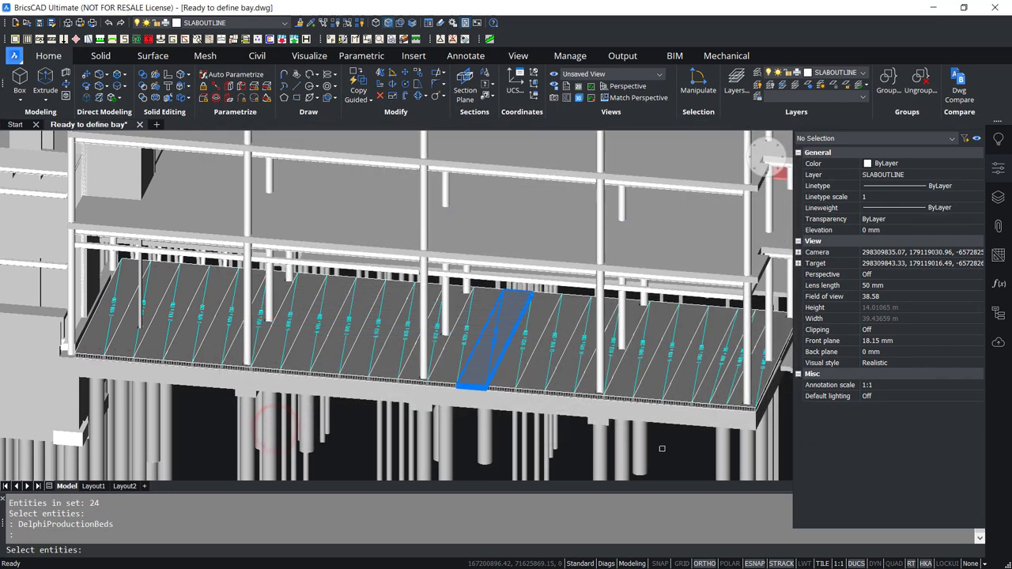
left_click_drag(782, 426, 78, 216)
key("Return")
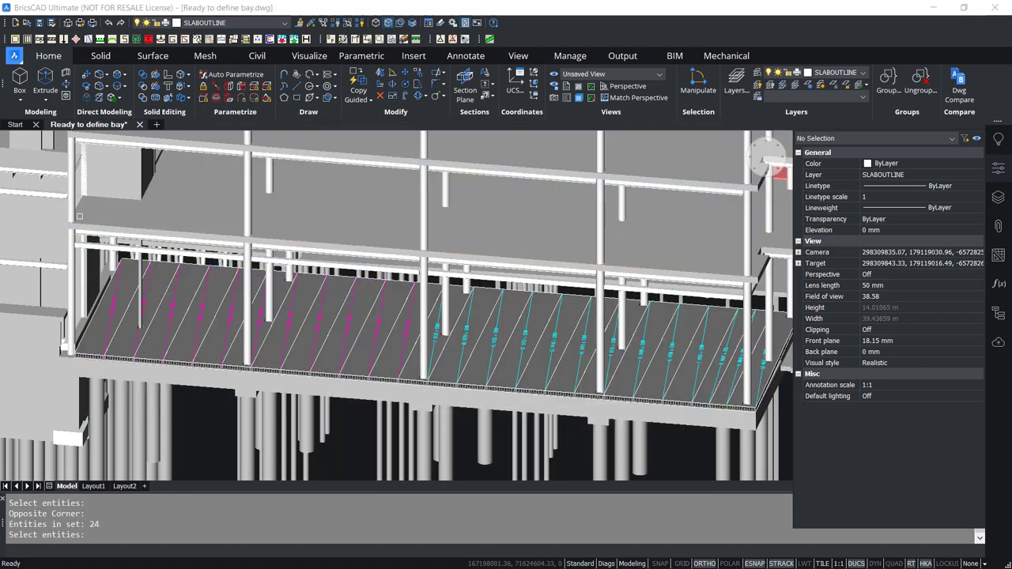
left_click(601, 345)
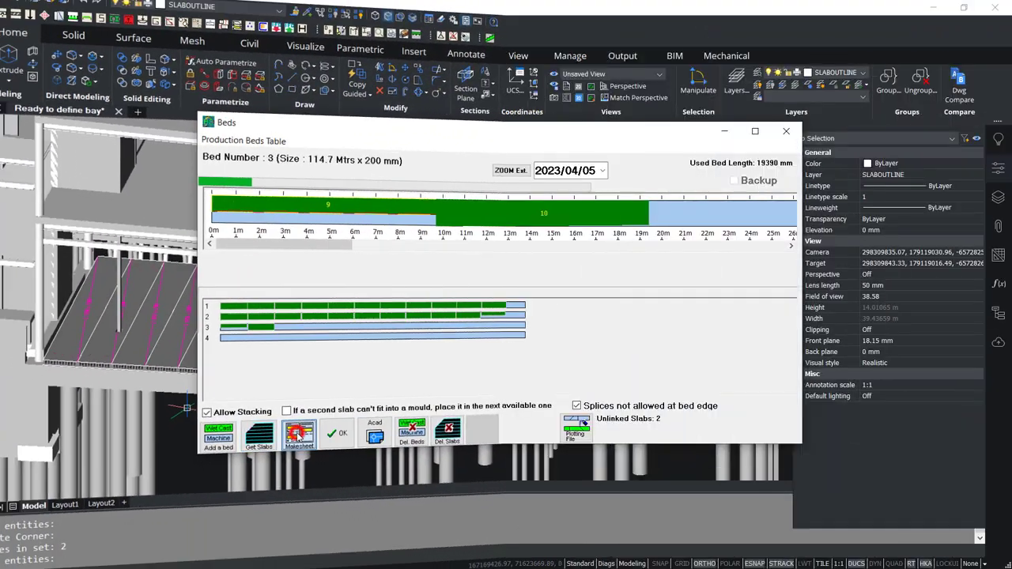
- Generate the works order makesheet in FloorCAD Excel Style
left_click(299, 435)
left_click(473, 302)
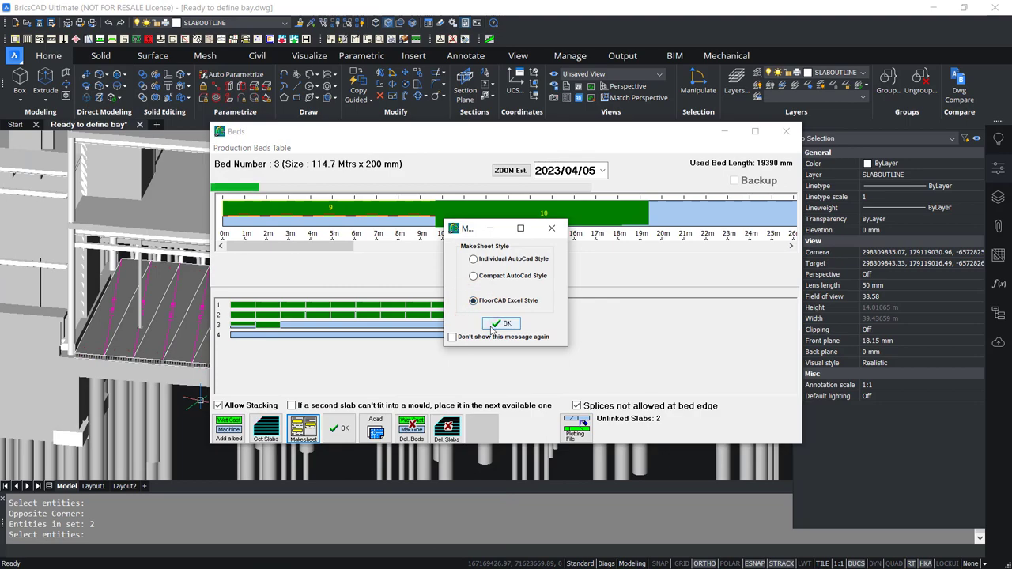
left_click(492, 325)
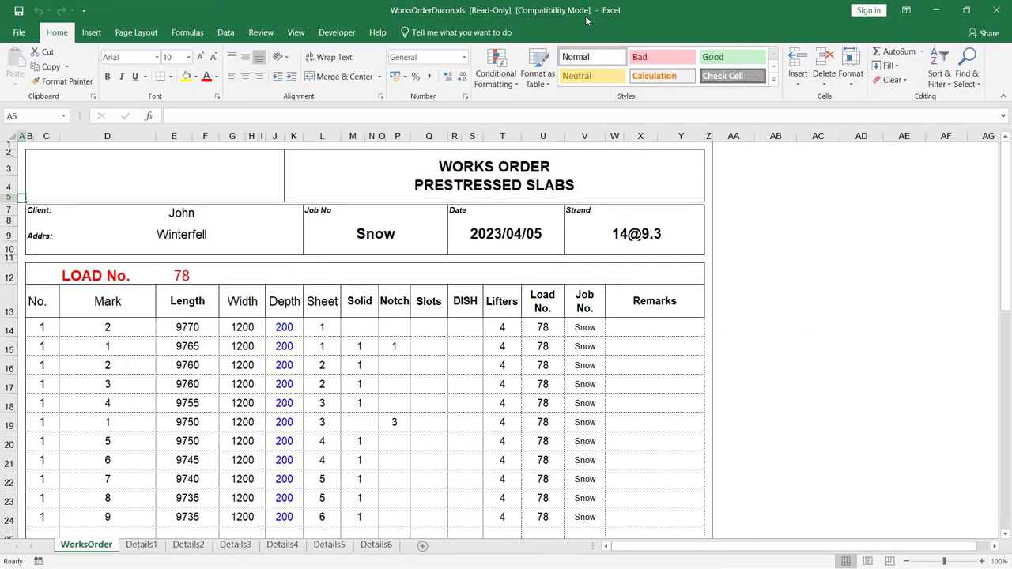
- Check the works order's Details1, Details2 and Details6 sheets, ending on Group ID 9
left_click(141, 545)
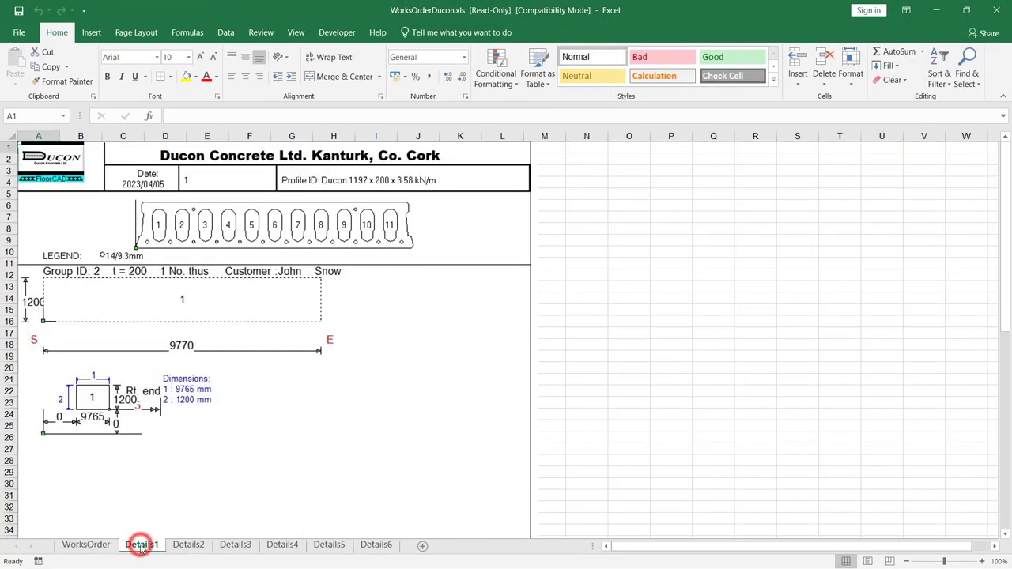
left_click(194, 546)
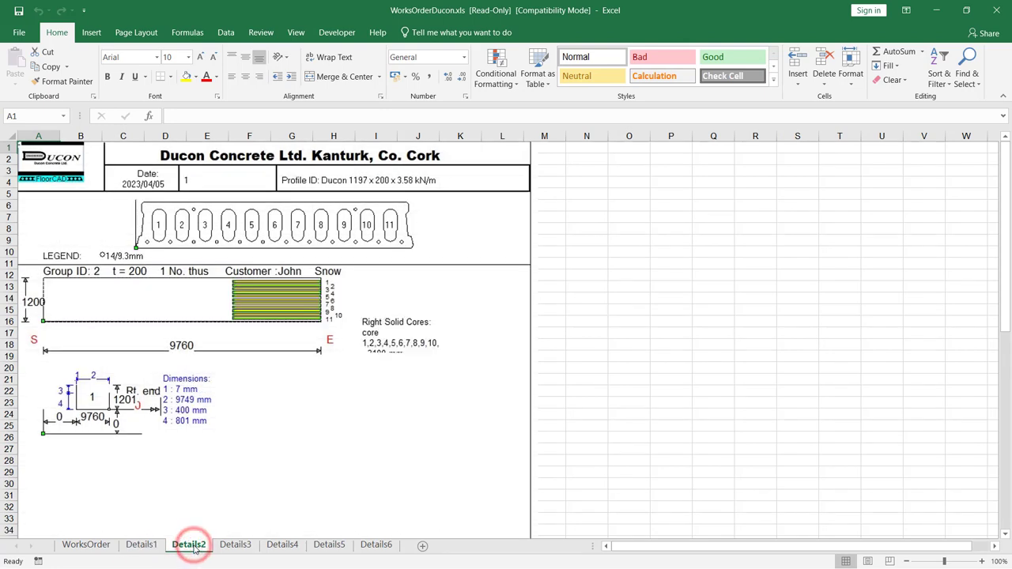
left_click(385, 545)
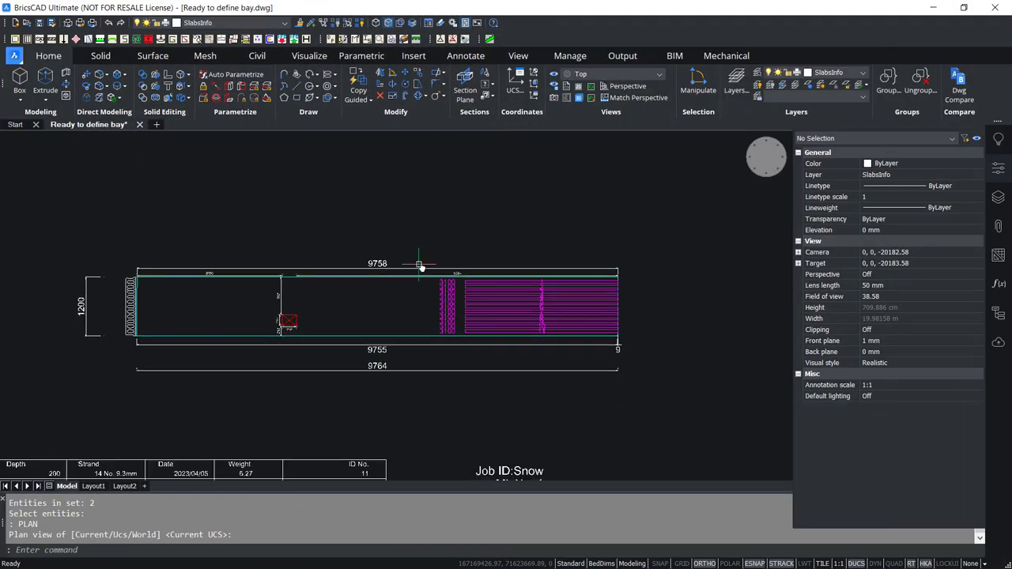
- Pan through the slab drawings to Mk.No. 3, then zoom out to Bed 1 layout page 2 of 4
middle_click_drag(607, 420, 606, 183)
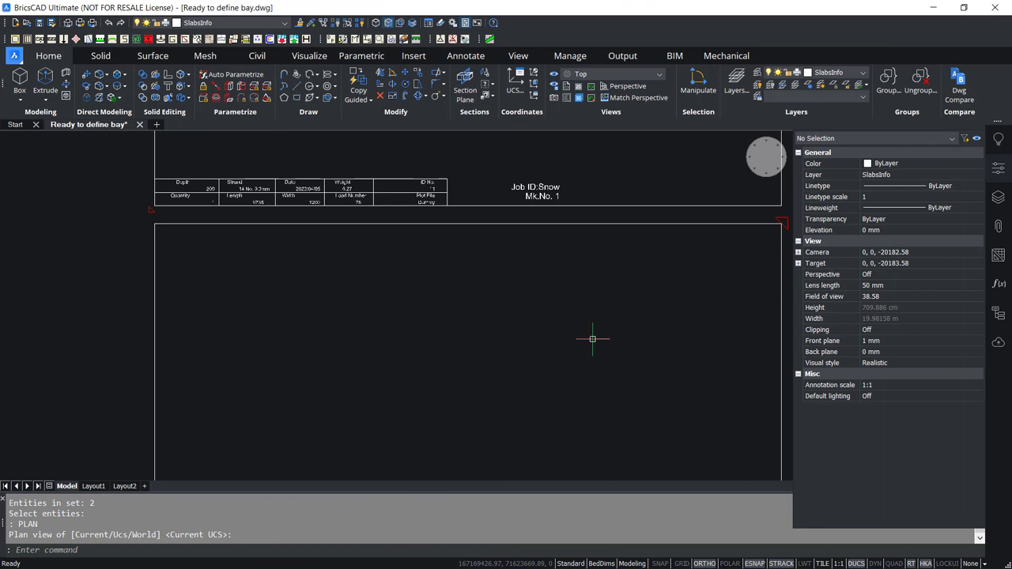
scroll(542, 198, "down", 2)
scroll(472, 412, "up", 2)
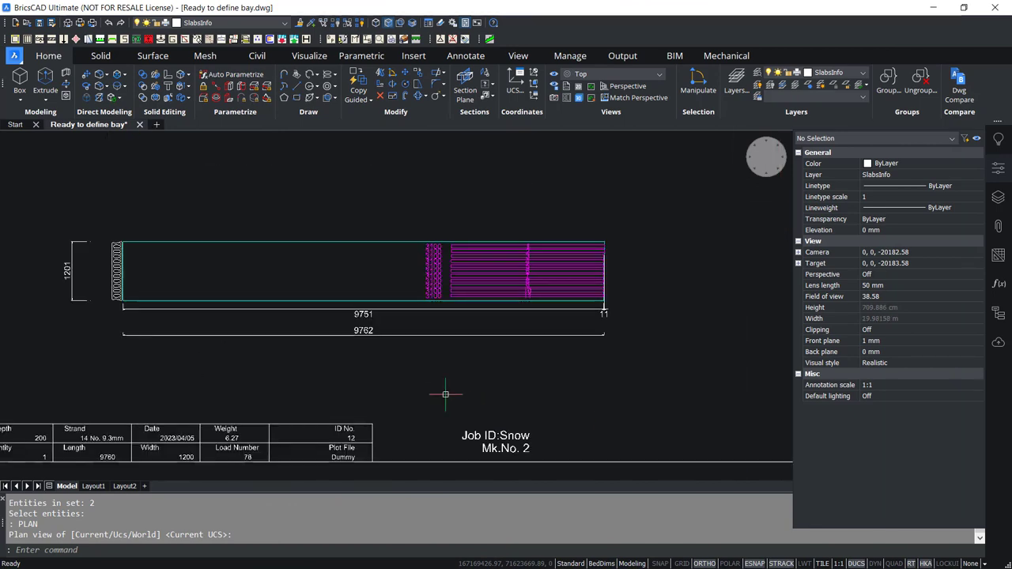
middle_click_drag(451, 473, 432, 150)
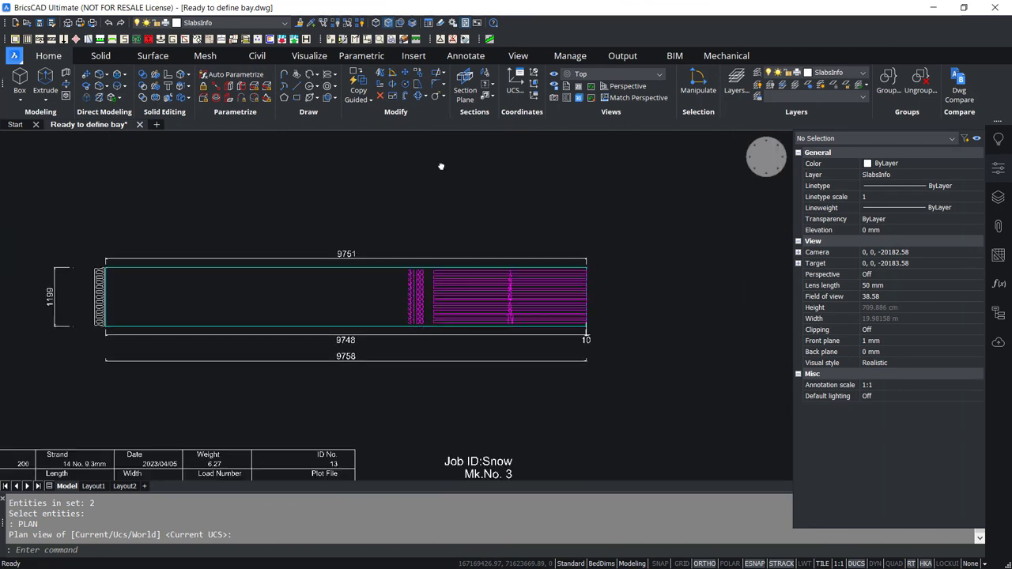
middle_click_drag(436, 185, 450, 178)
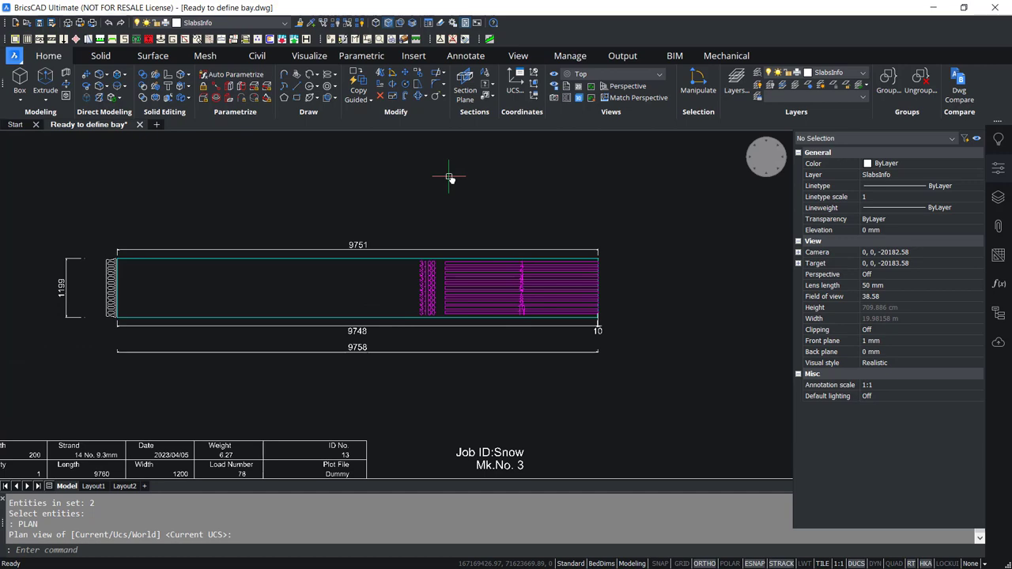
scroll(467, 399, "down", 3)
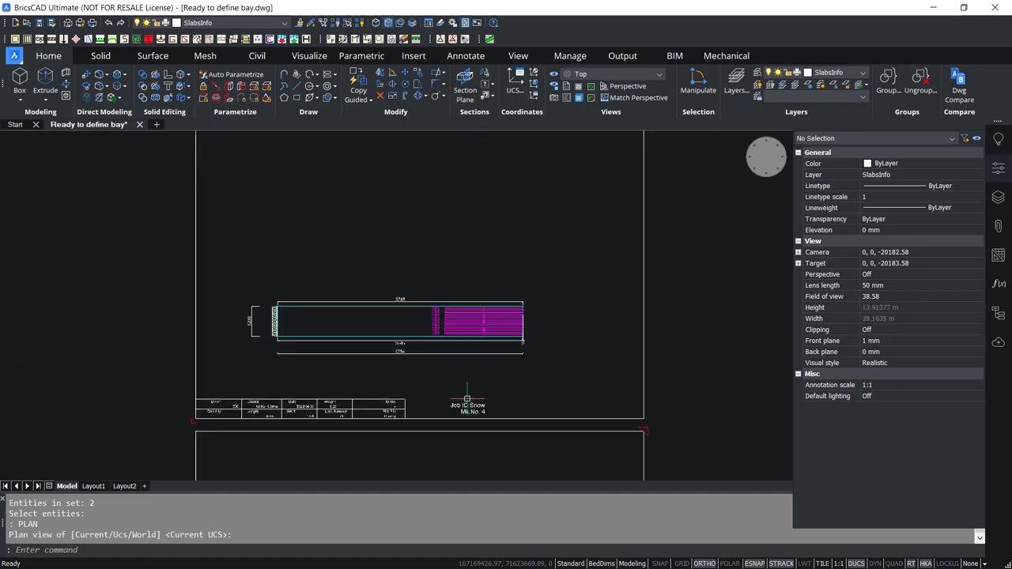
scroll(468, 395, "down", 6)
scroll(258, 212, "up", 6)
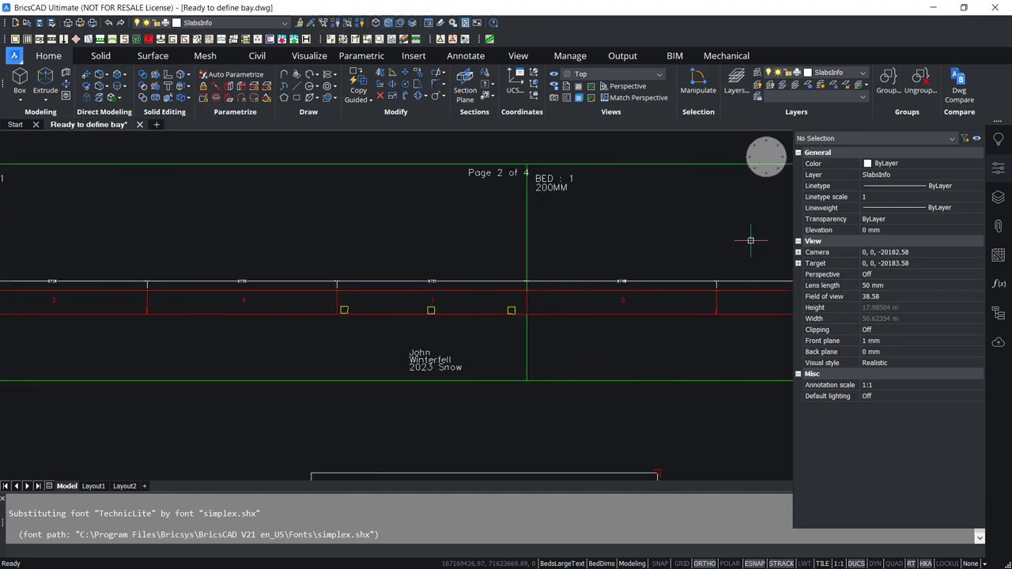
- Pan along the Bed 1 layout to page 3 of 4, showing slabs 6 to 9
middle_click_drag(750, 241, 181, 241)
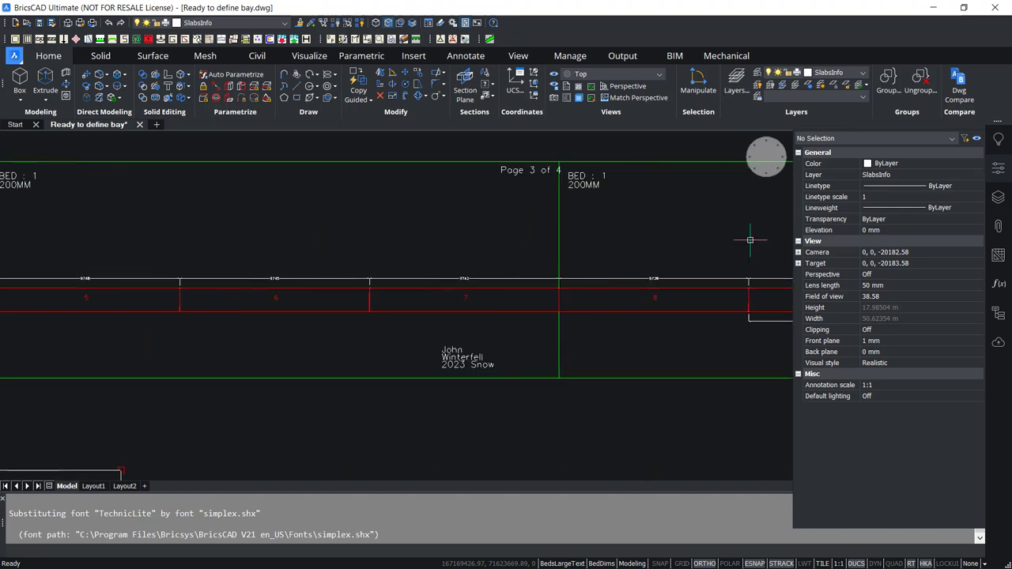
mouse_move(751, 241)
middle_mouse_down()
mouse_move(29, 248)
mouse_move(604, 272)
middle_mouse_up()
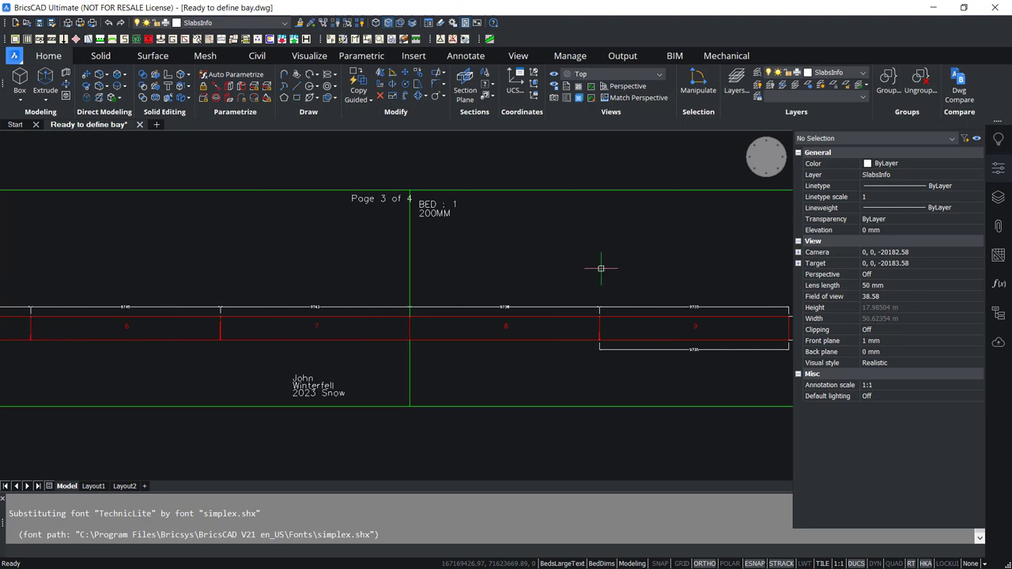